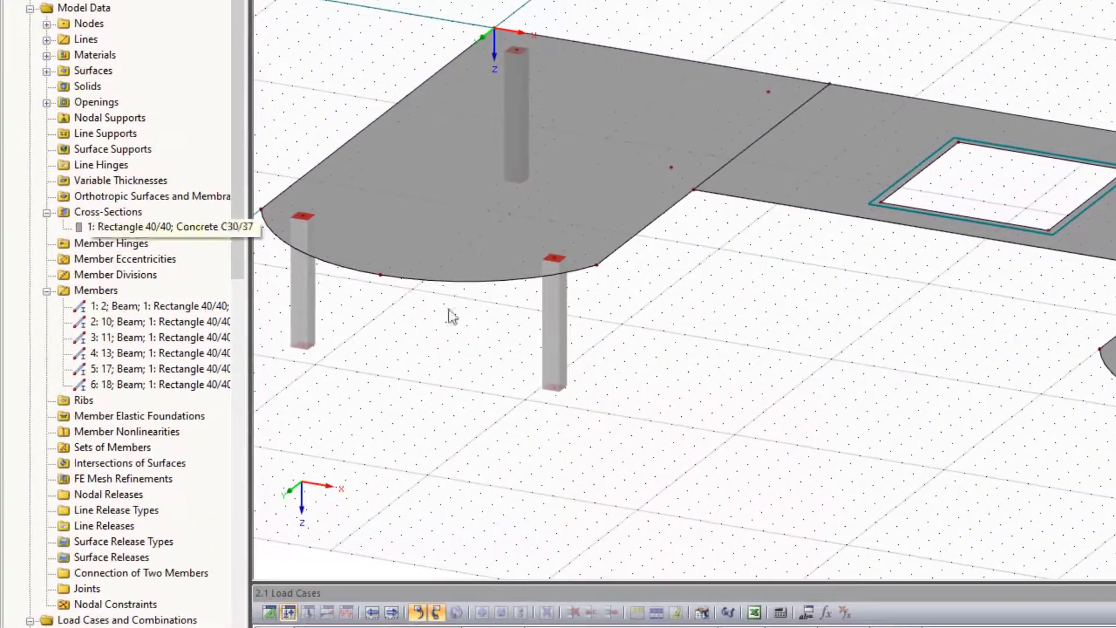
# Step: Add a parametric Rectangle 50/50 cross-section in Concrete C30/37 next to the existing 40/40
pyautogui.rightClick(126, 216)
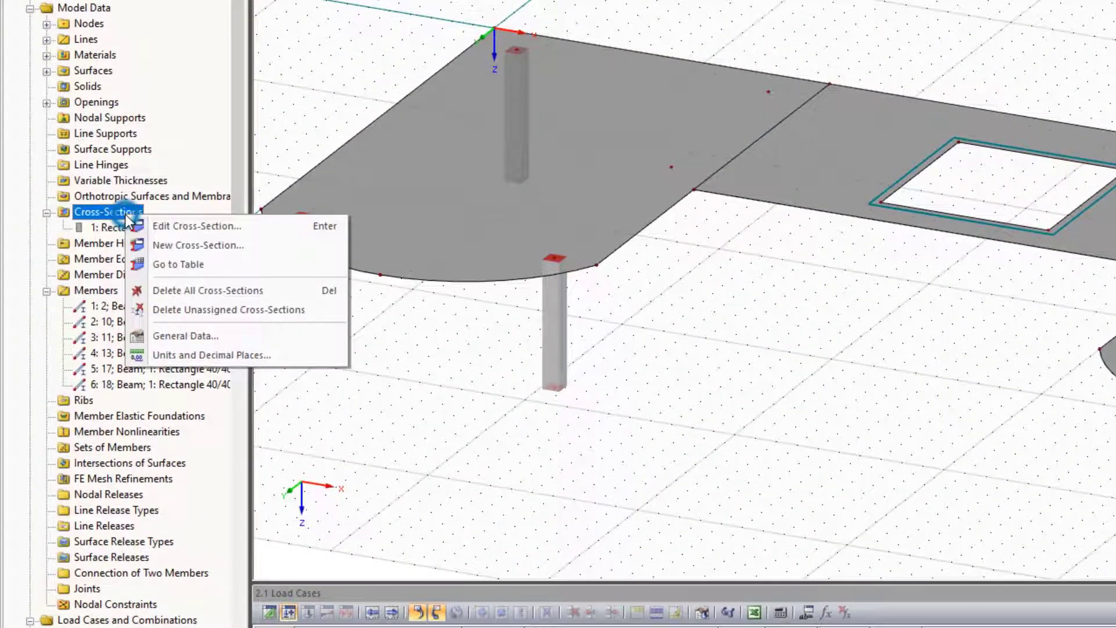
pyautogui.click(268, 247)
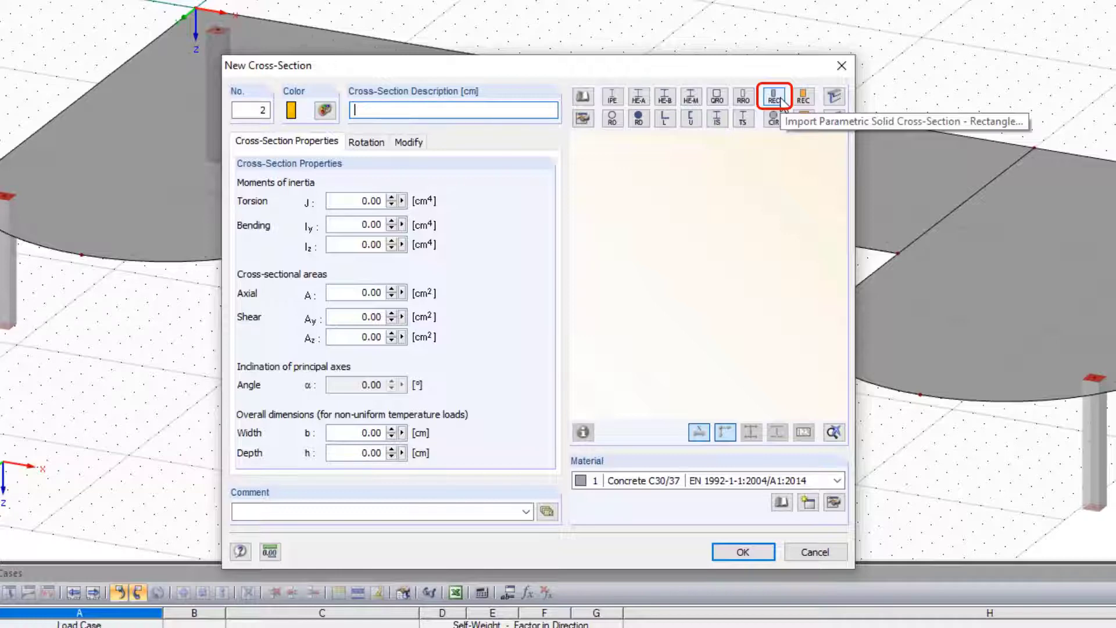
pyautogui.click(781, 97)
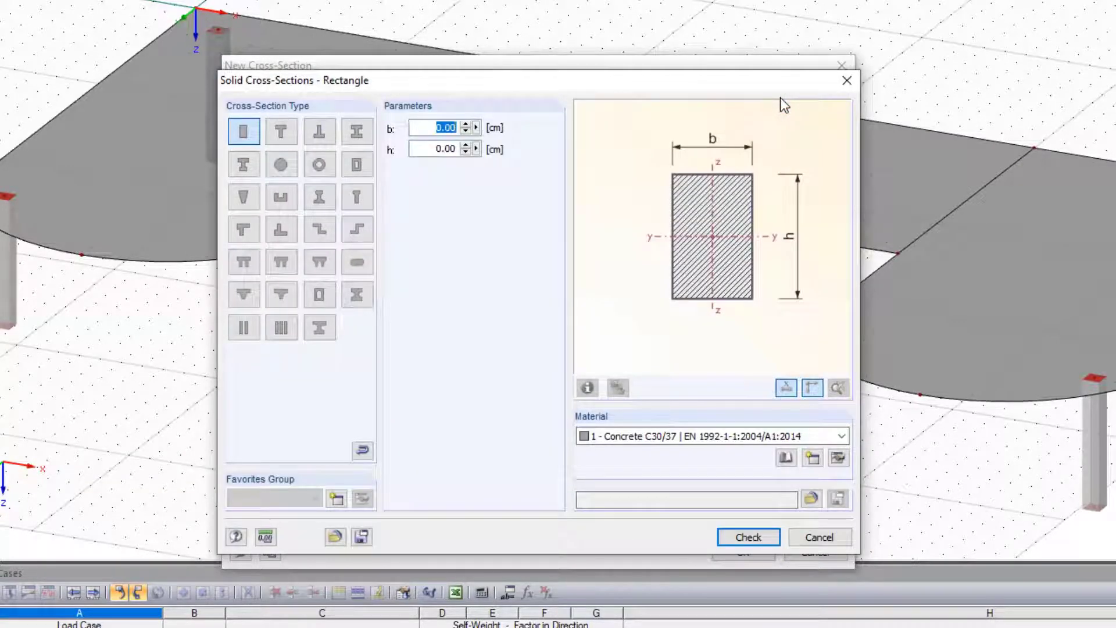
pyautogui.press('Tab')
pyautogui.write('50')
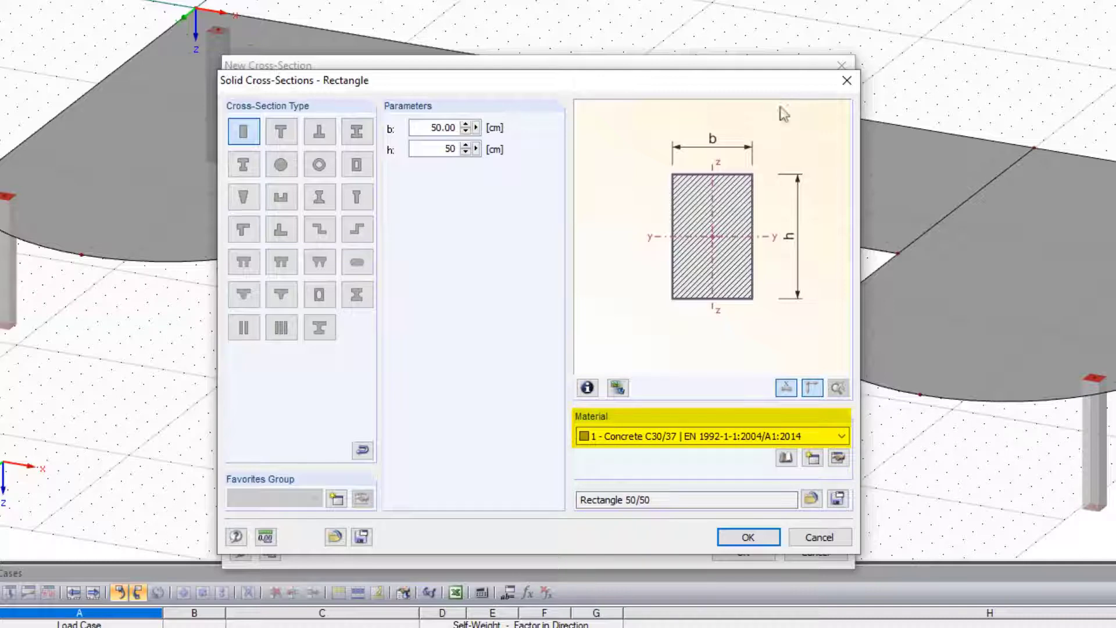
pyautogui.click(762, 542)
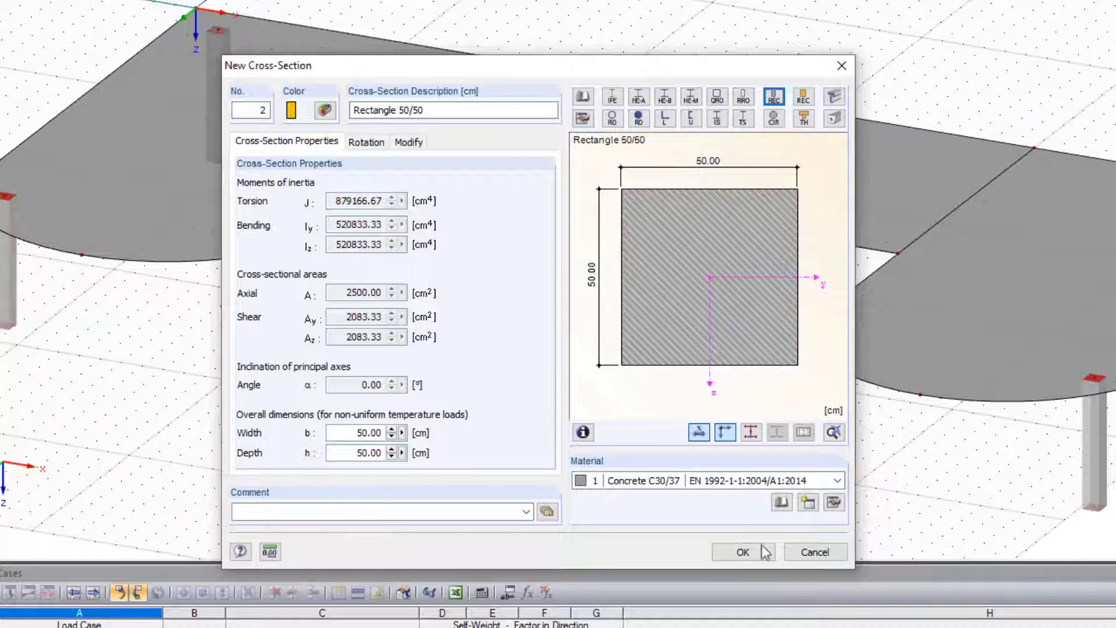
pyautogui.click(742, 551)
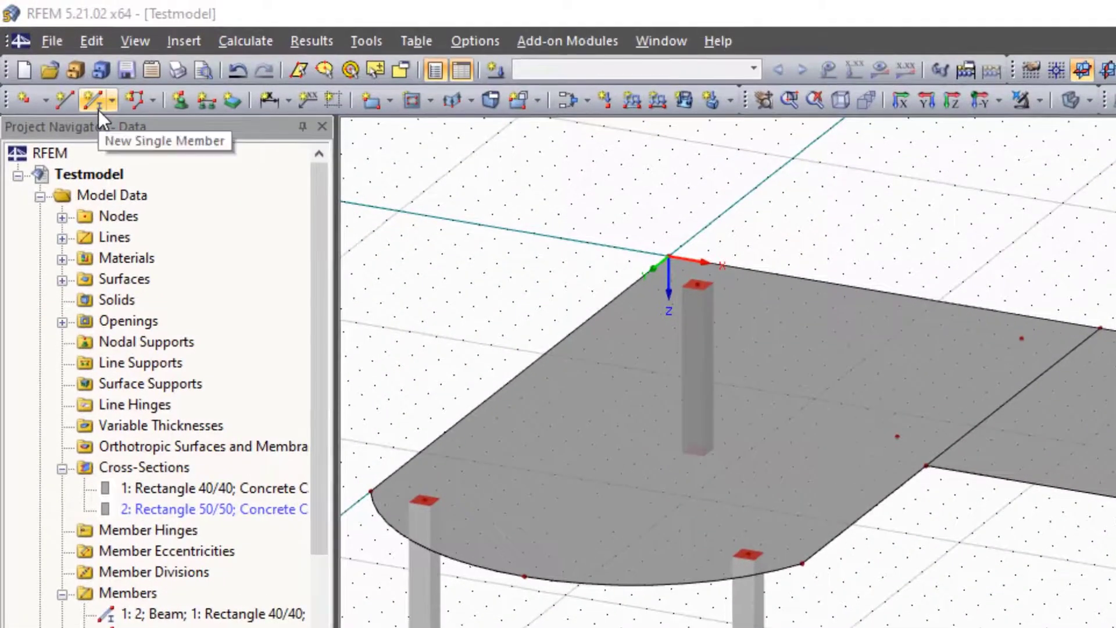
# Step: Start a new single member that uses the Rectangle 50/50 cross-section
pyautogui.click(85, 92)
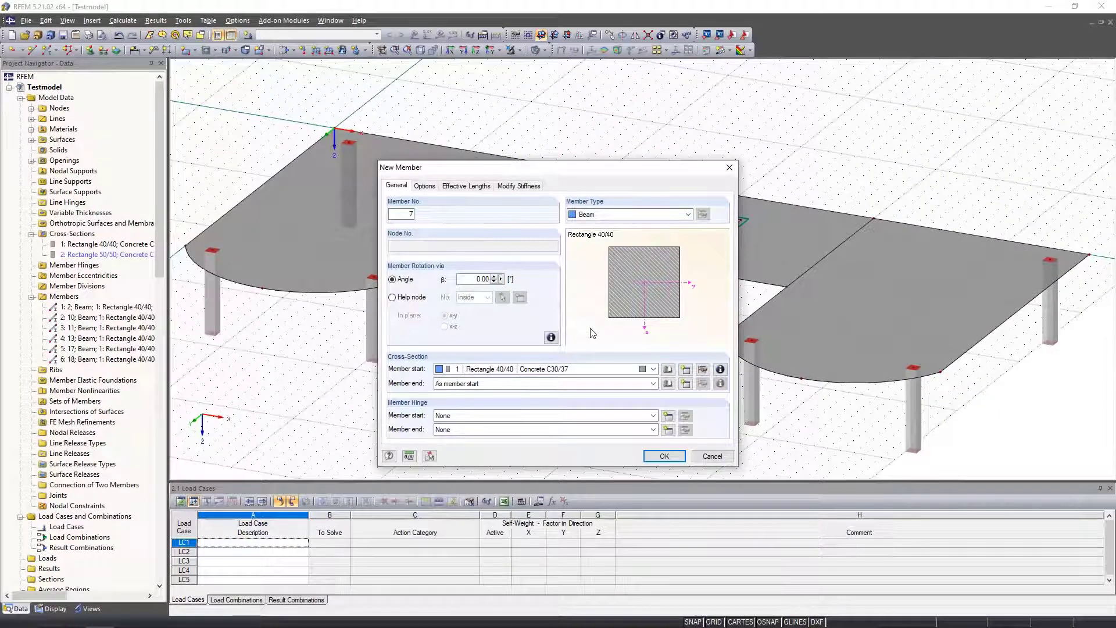
pyautogui.click(637, 369)
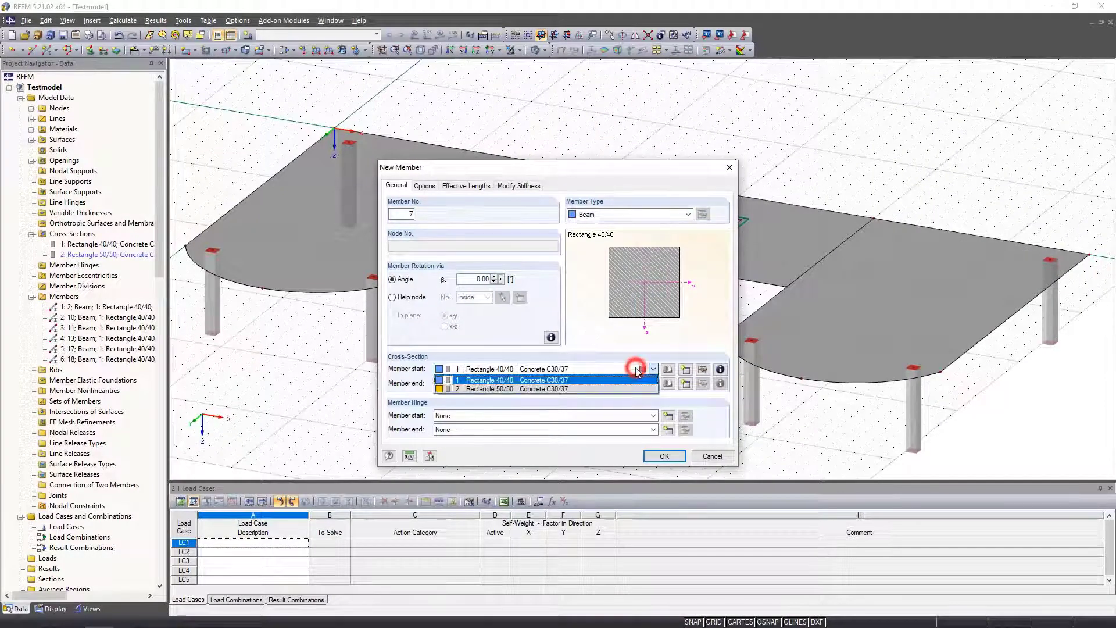
pyautogui.click(595, 388)
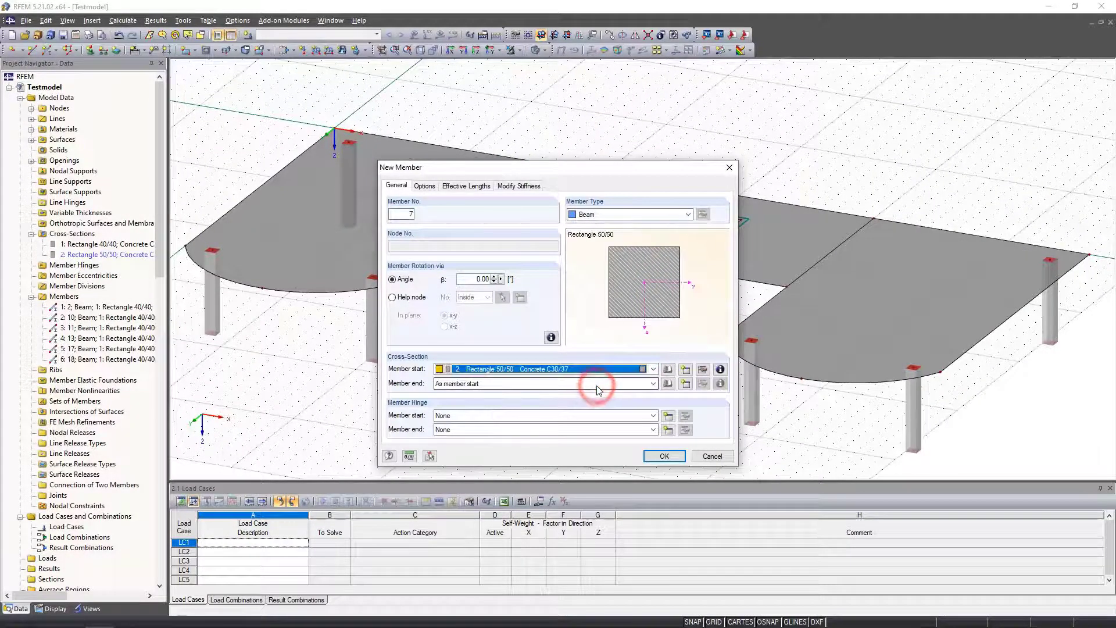
pyautogui.click(677, 458)
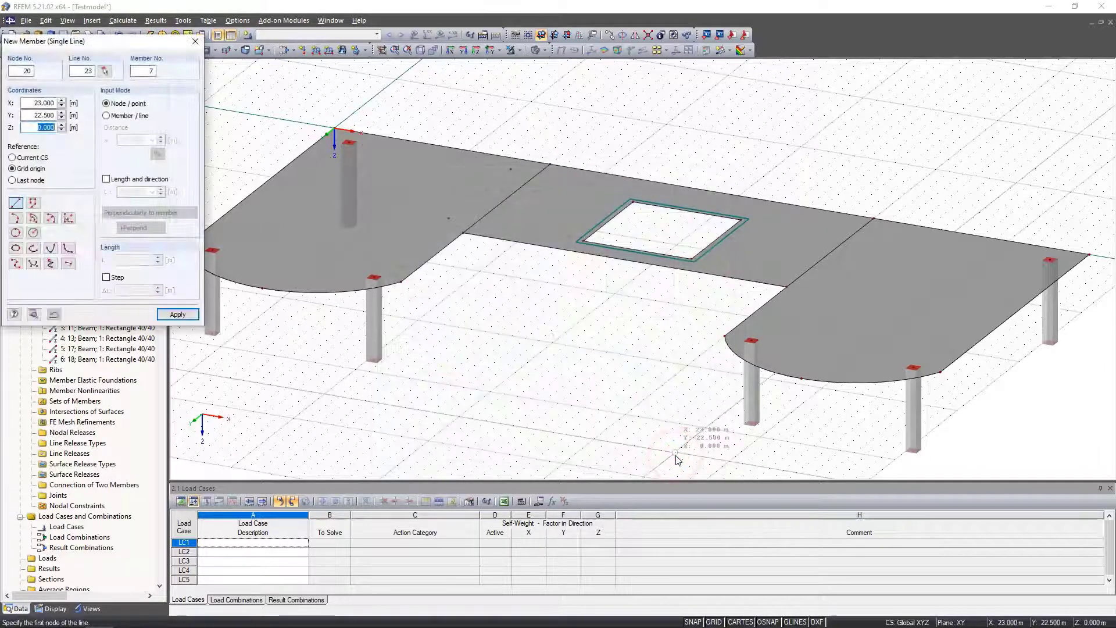
# Step: Set member placement by length and direction: 3.000 m, perpendicular to the work plane
pyautogui.scroll(1, 676, 457)
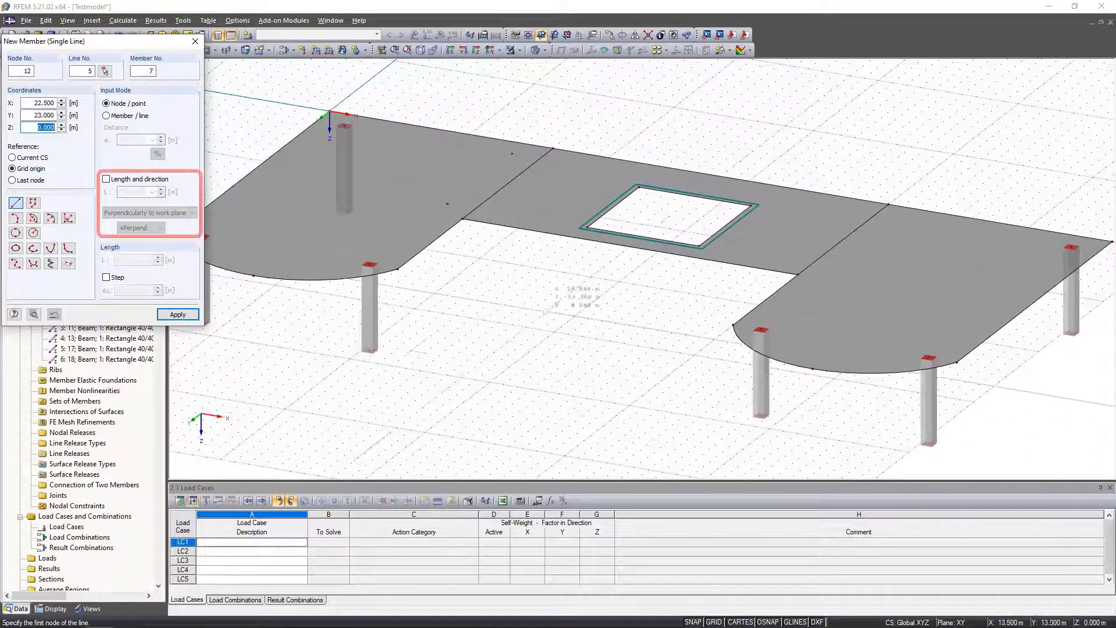
pyautogui.click(107, 179)
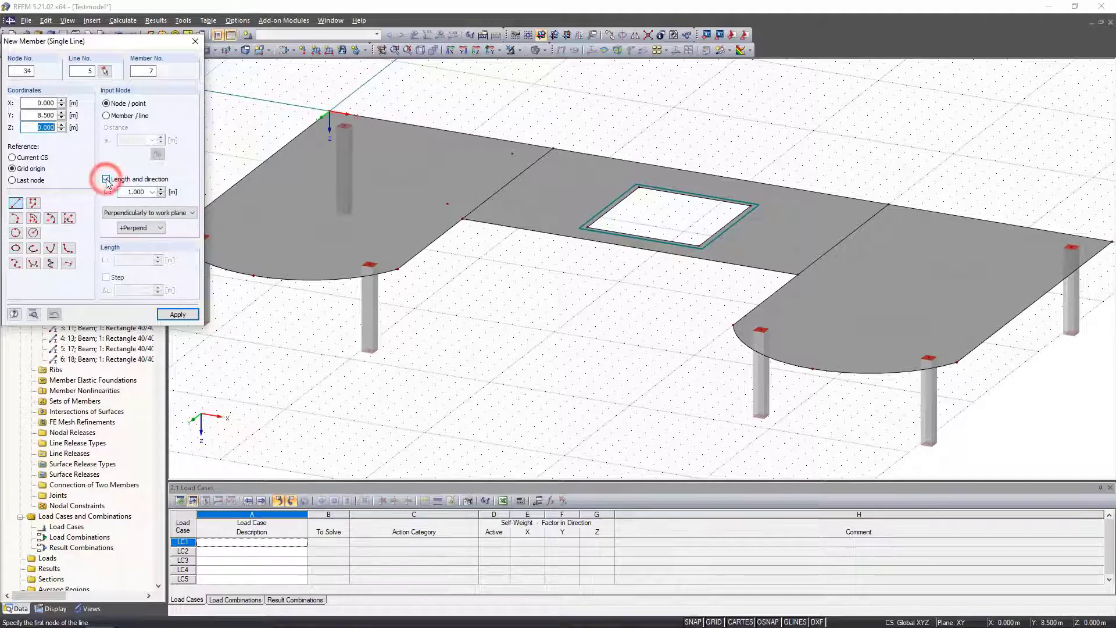
pyautogui.click(151, 192)
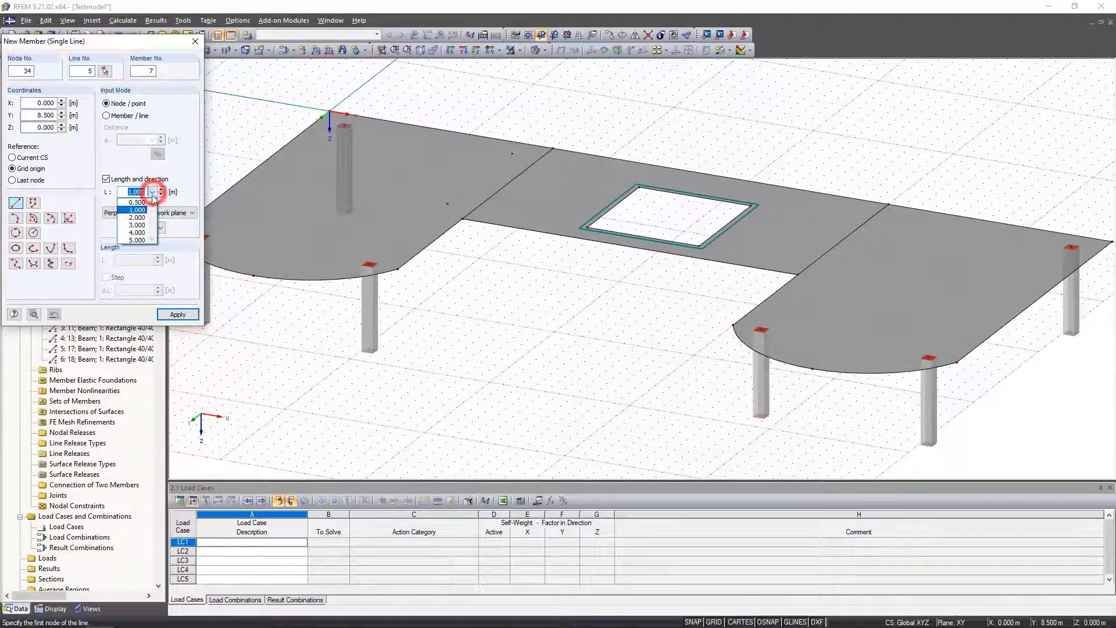
pyautogui.click(138, 225)
pyautogui.click(189, 213)
pyautogui.click(187, 216)
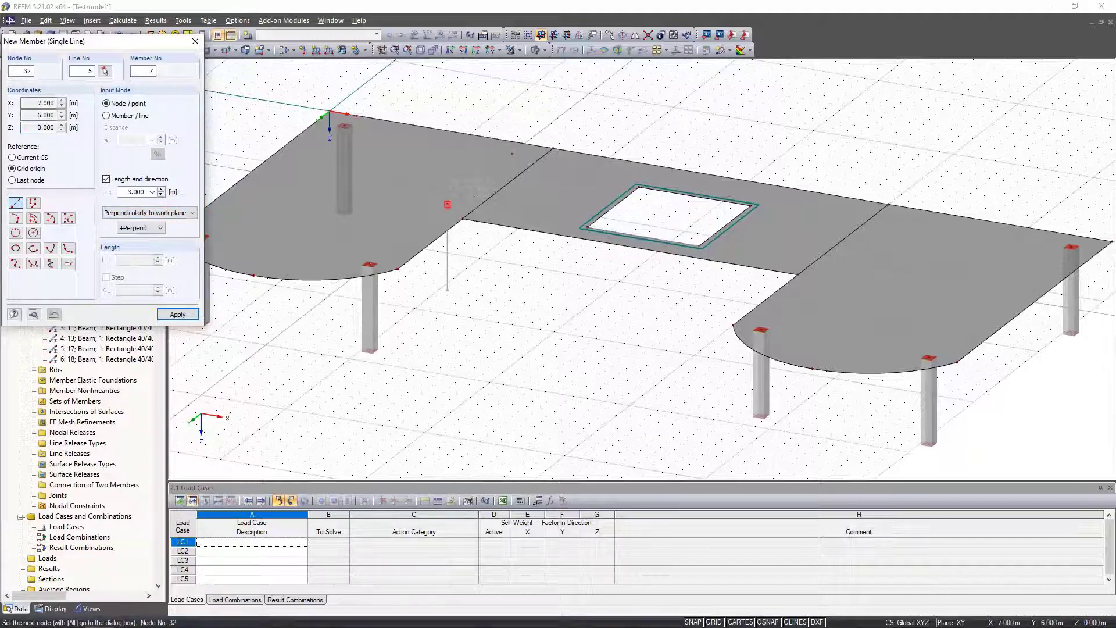
# Step: Place two 3 m columns on the slab left of the opening and select them
pyautogui.click(445, 204)
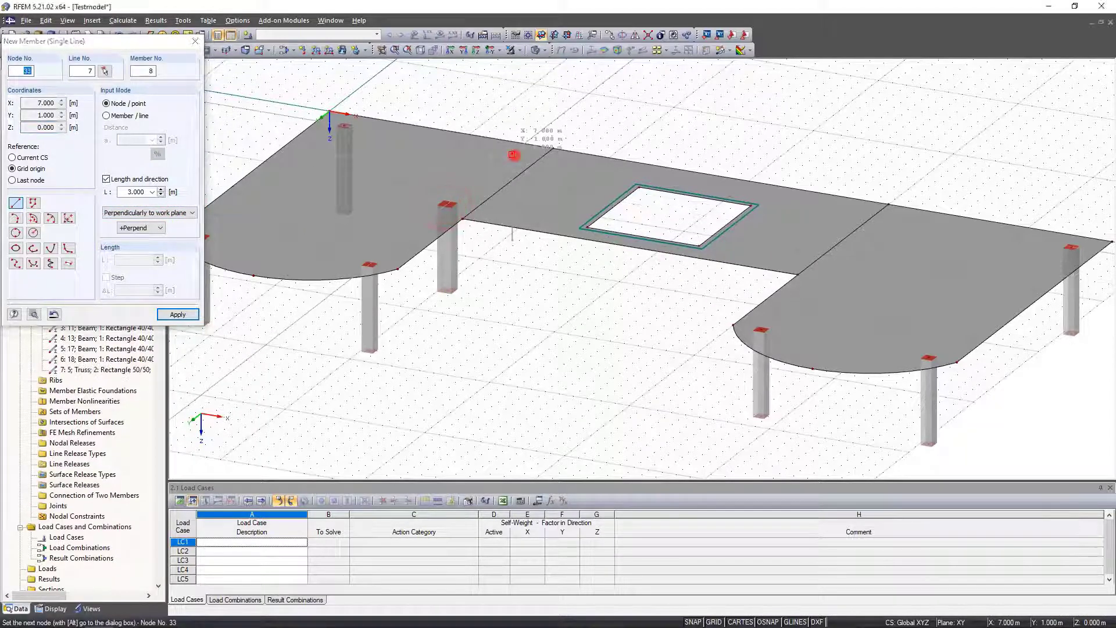
pyautogui.click(511, 154)
pyautogui.press('Escape')
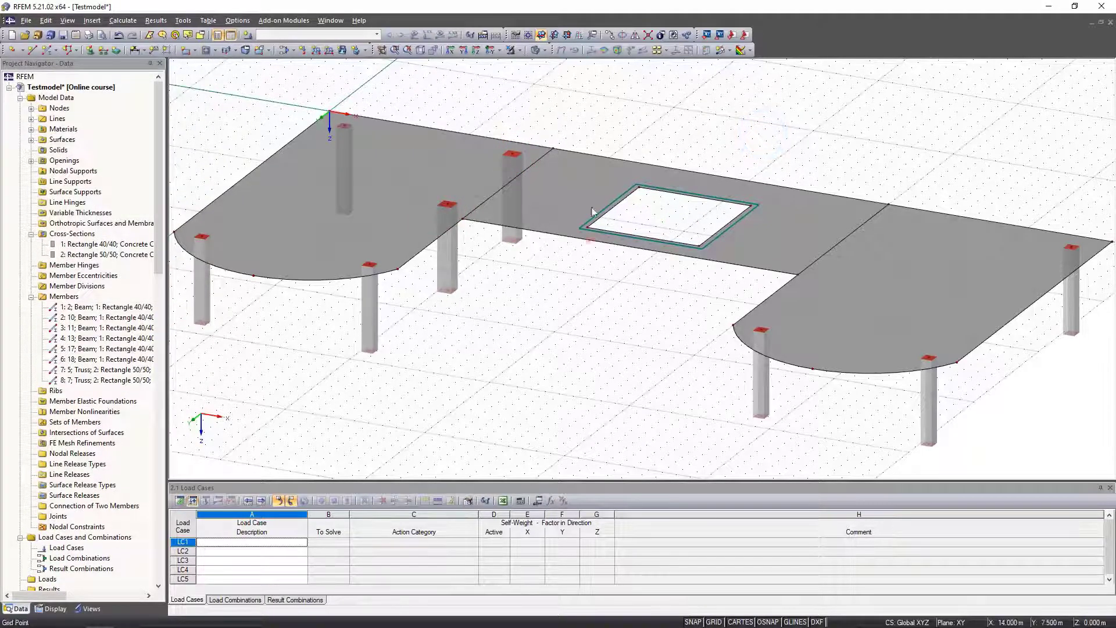
pyautogui.moveTo(528, 234); pyautogui.dragTo(446, 280)
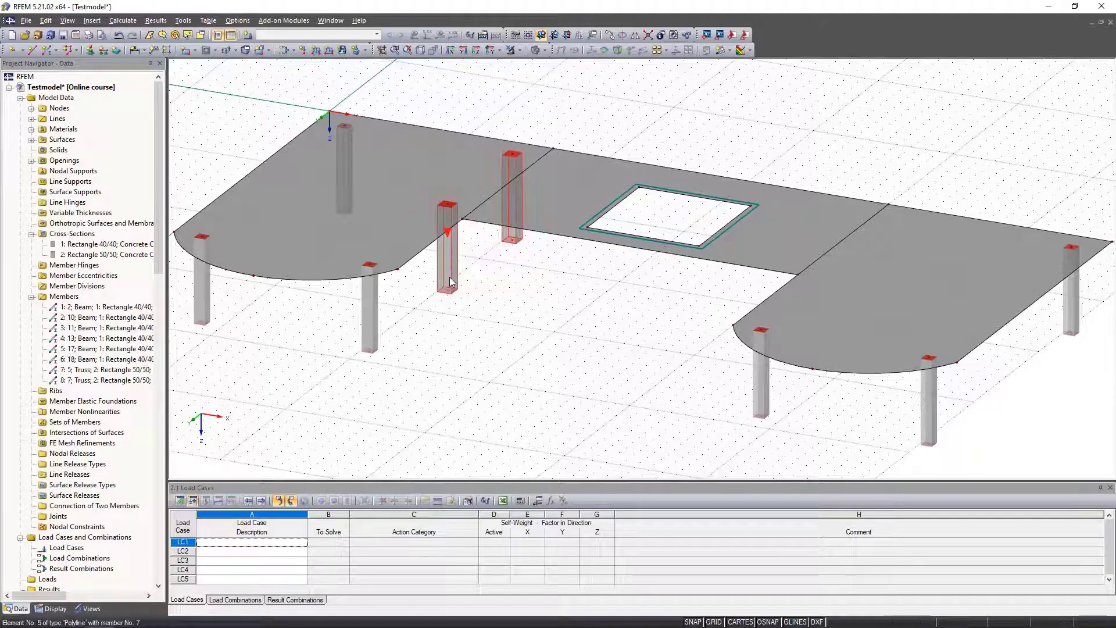
# Step: Mirror copies of the two columns about the Y-Z plane through X 14, Y 7
pyautogui.click(635, 36)
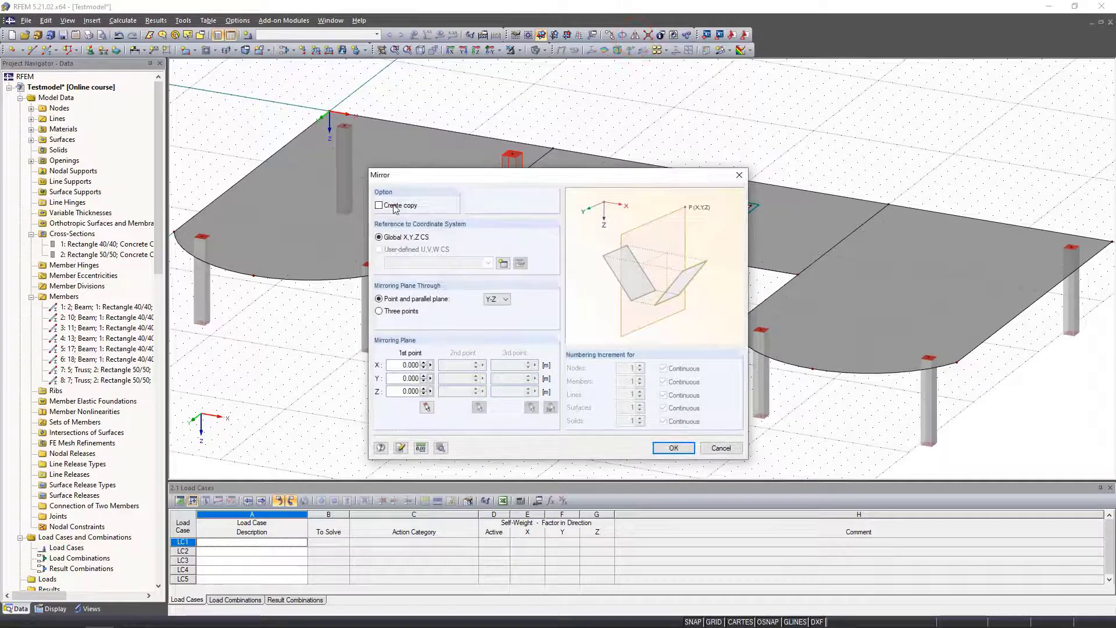
pyautogui.click(393, 207)
pyautogui.click(426, 407)
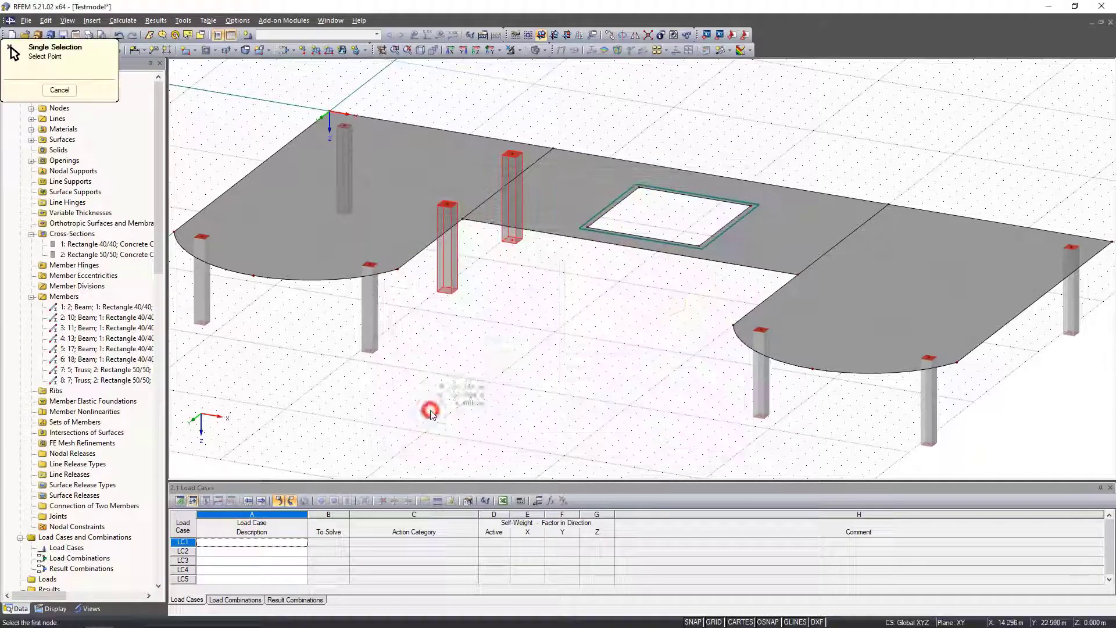
pyautogui.click(627, 247)
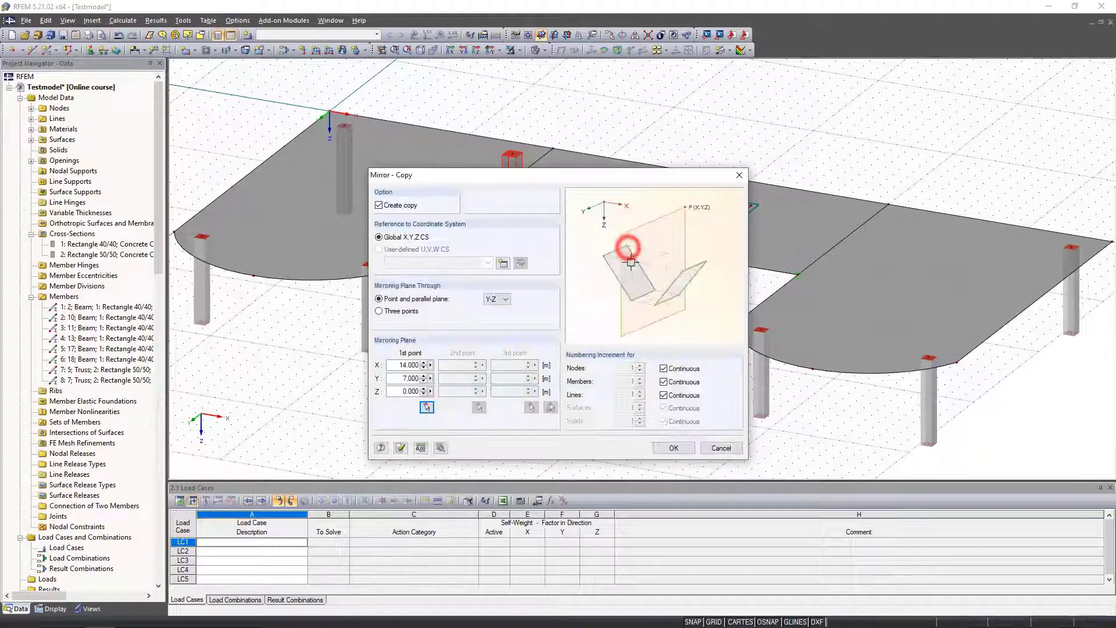
pyautogui.click(672, 448)
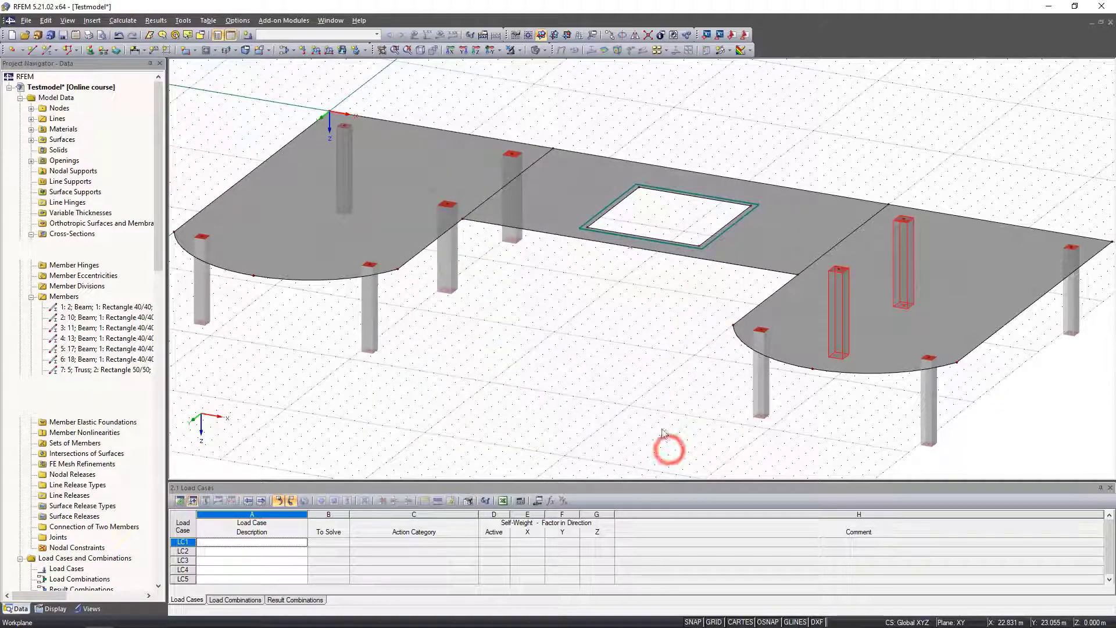
pyautogui.click(639, 367)
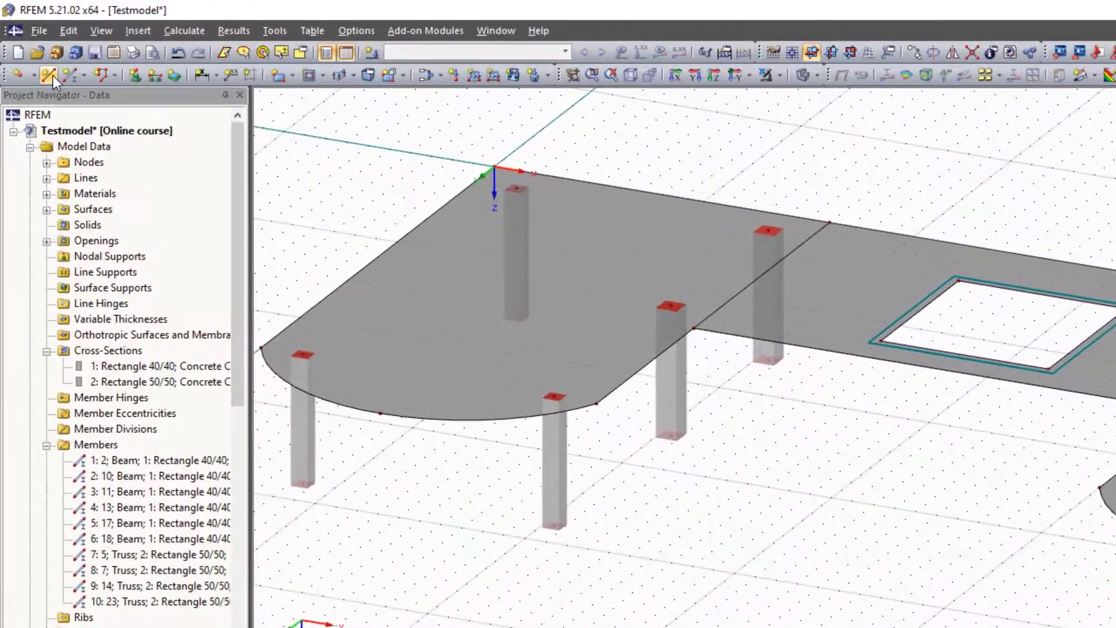
# Step: Draw two lines across the slab joining column tops on either side of the opening
pyautogui.click(50, 75)
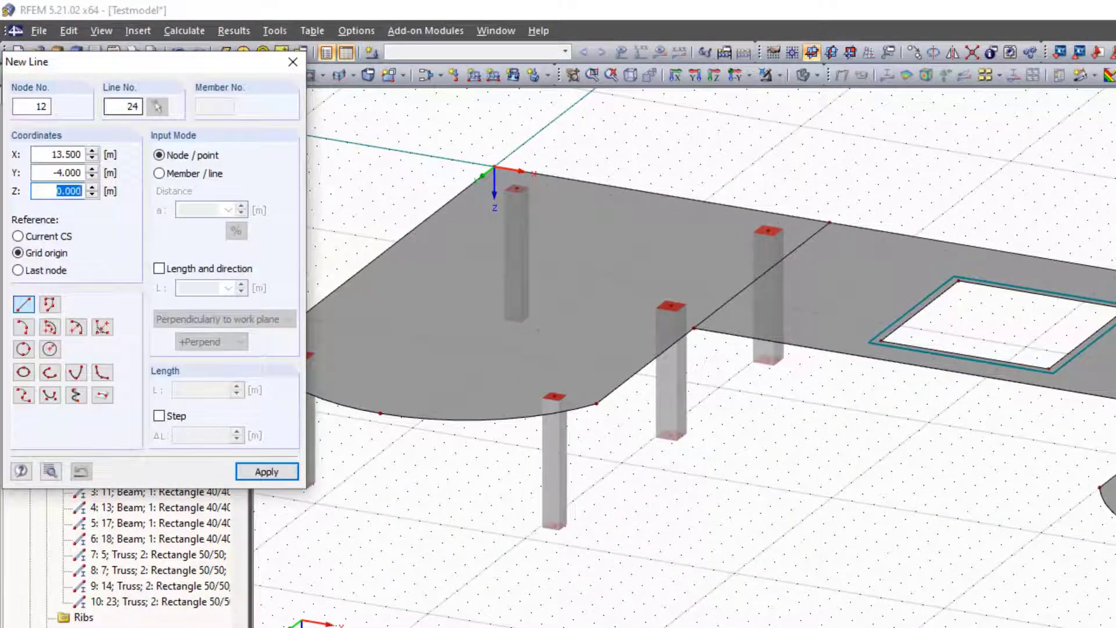
pyautogui.click(670, 305)
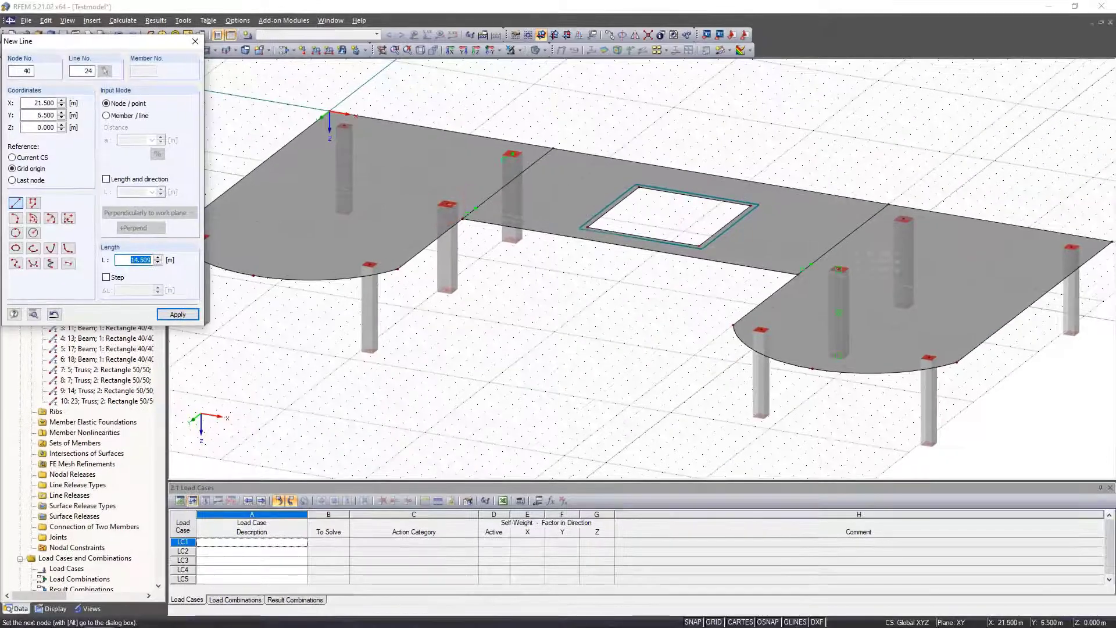
pyautogui.click(837, 270)
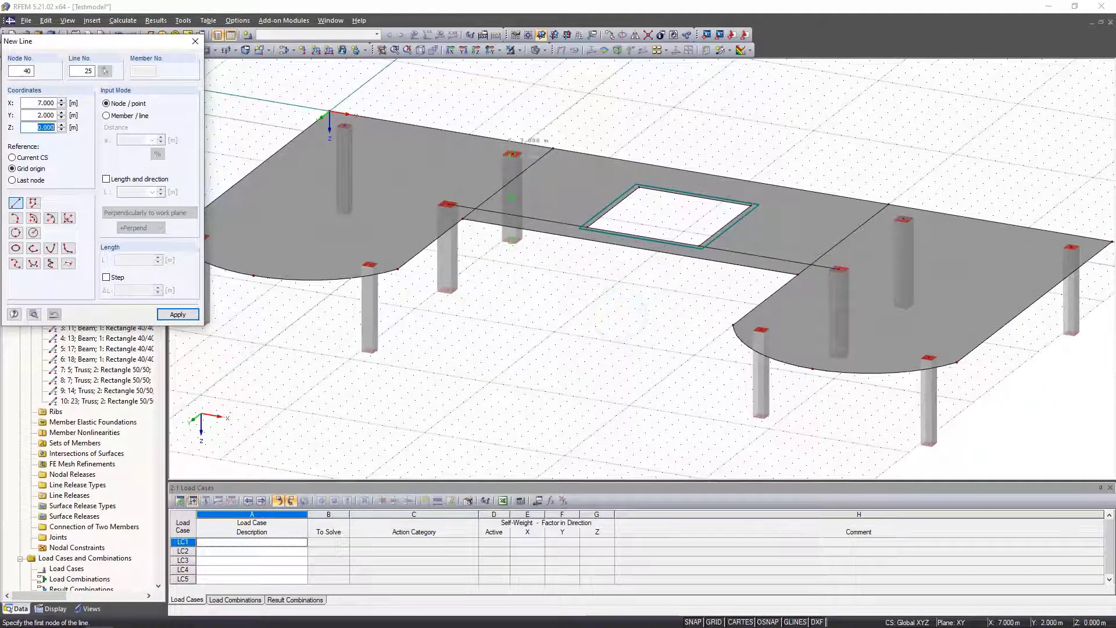
pyautogui.click(512, 154)
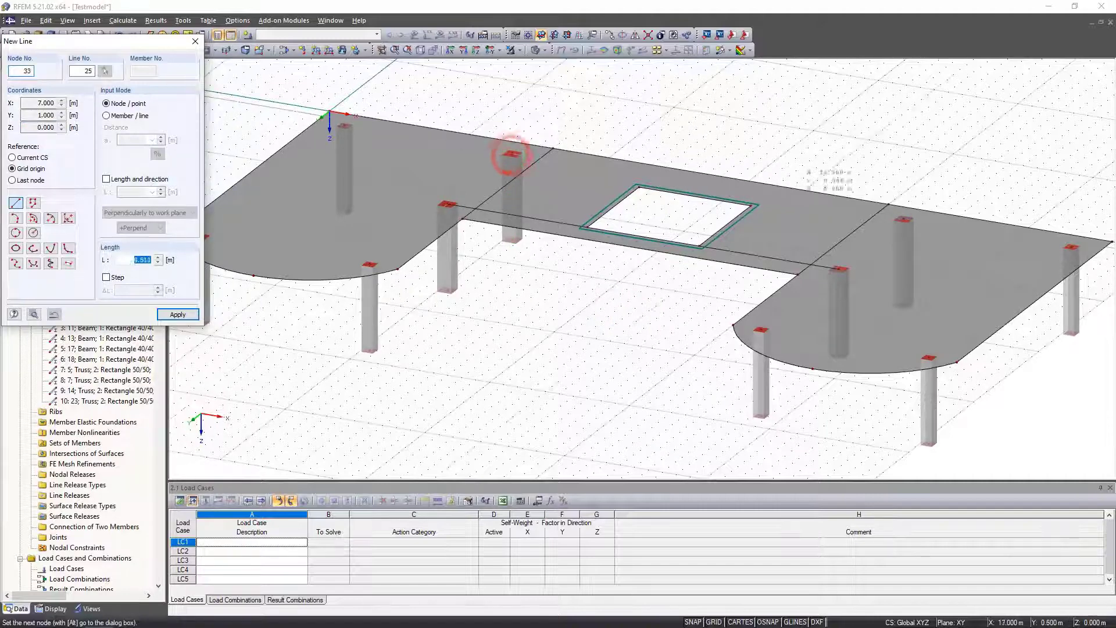
pyautogui.click(903, 219)
pyautogui.press('Escape')
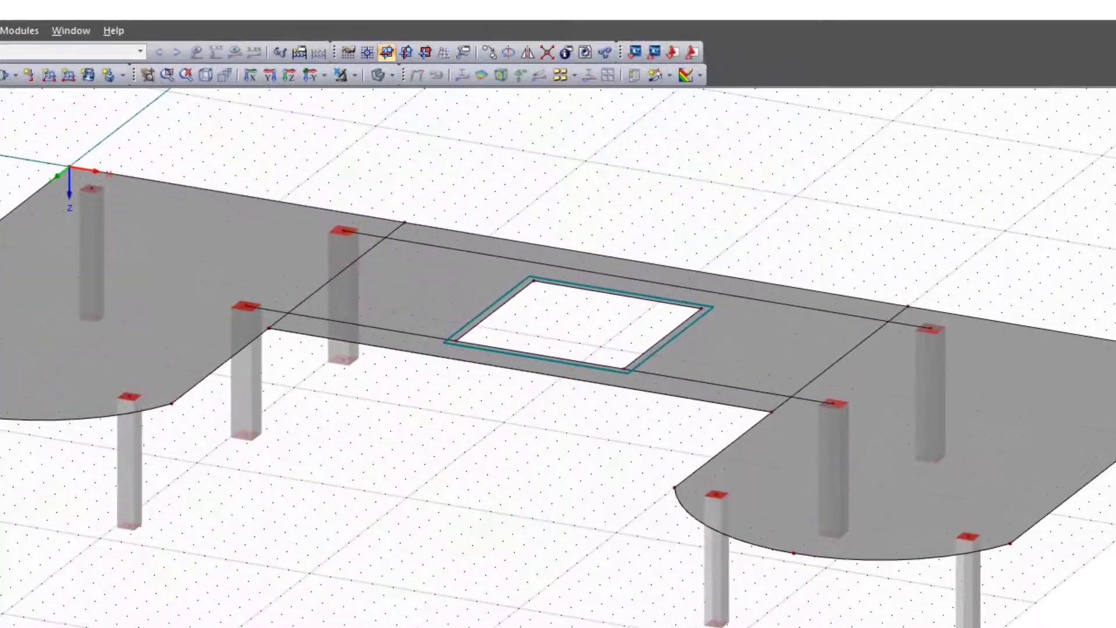
# Step: Connect all intersecting lines and members across the entire slab and columns
pyautogui.click(548, 52)
pyautogui.moveTo(182, 129); pyautogui.dragTo(1009, 441)
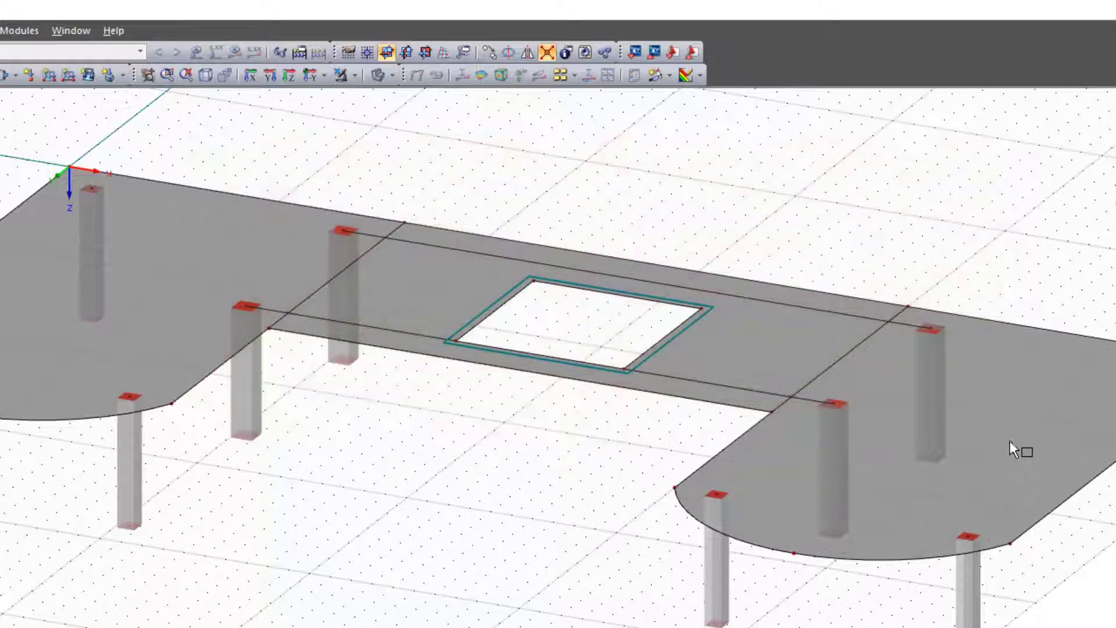
pyautogui.rightClick(910, 208)
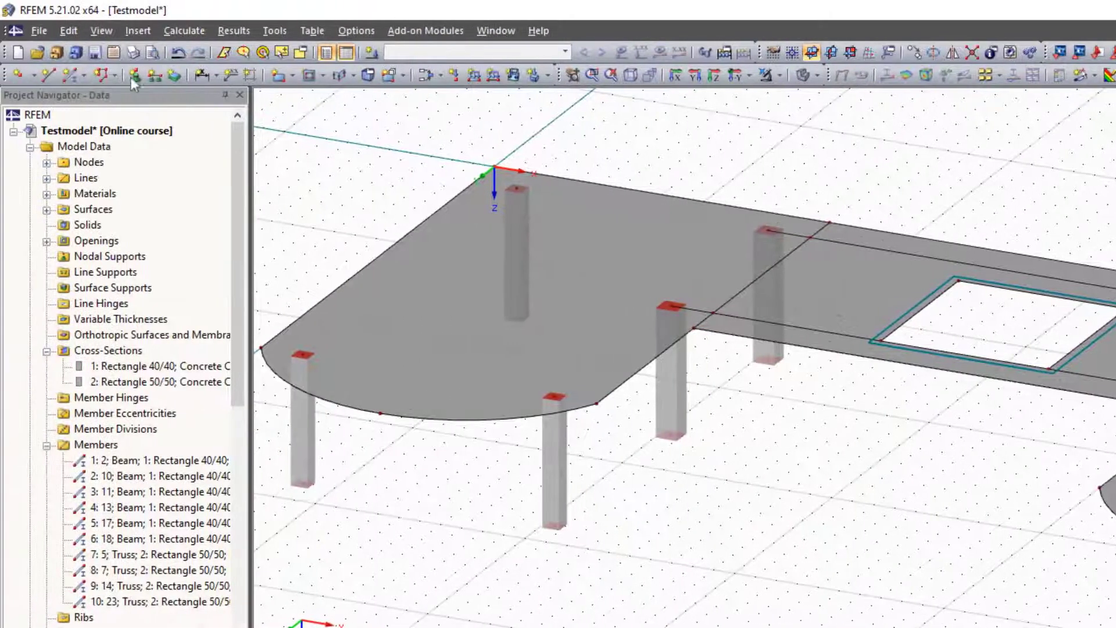
# Step: Define a new Rib member and choose a solid rectangular section from the library
pyautogui.click(61, 68)
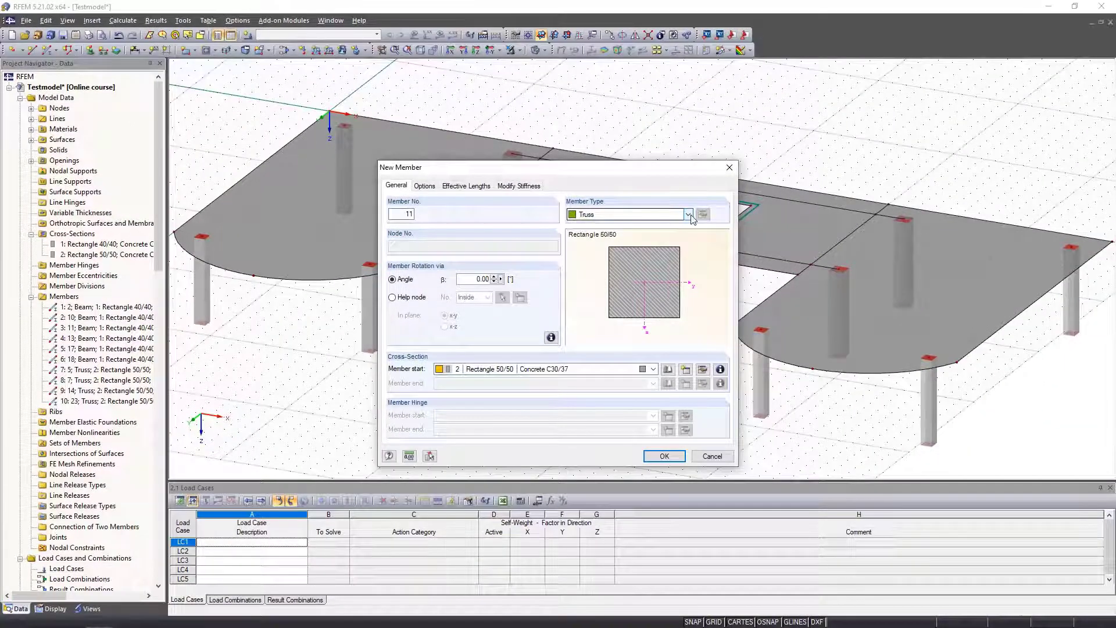
pyautogui.click(688, 215)
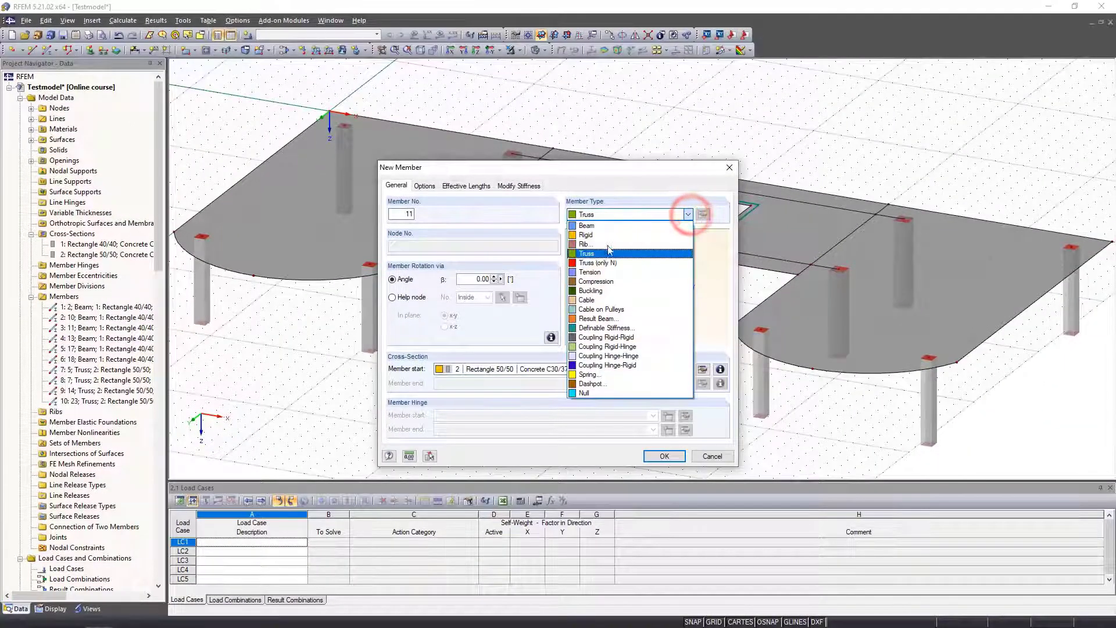
pyautogui.click(608, 245)
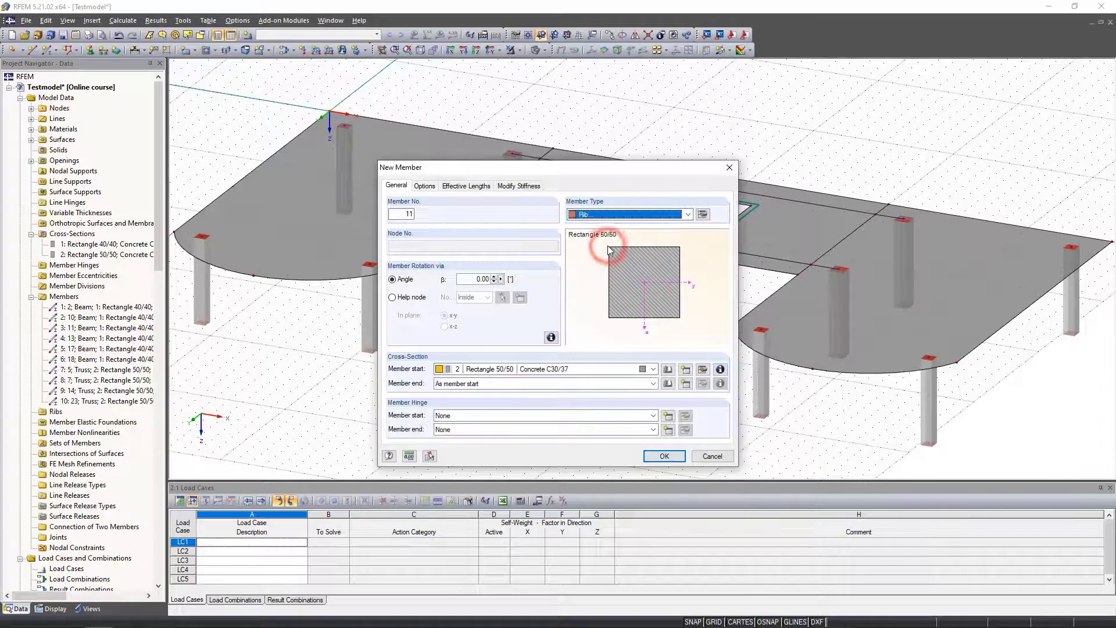
pyautogui.click(669, 370)
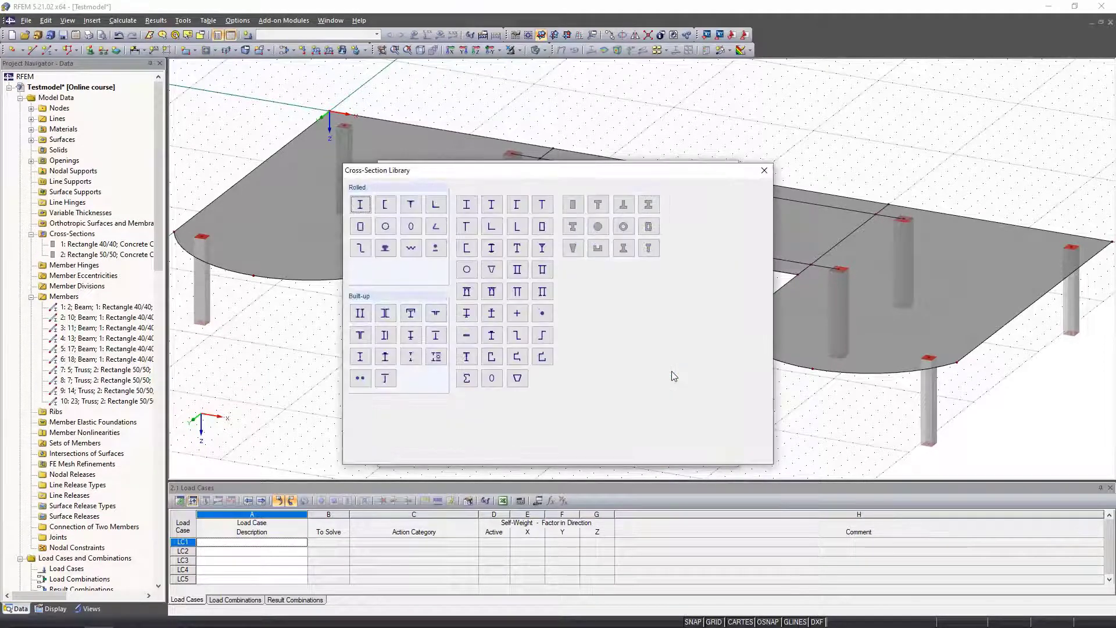
pyautogui.click(573, 208)
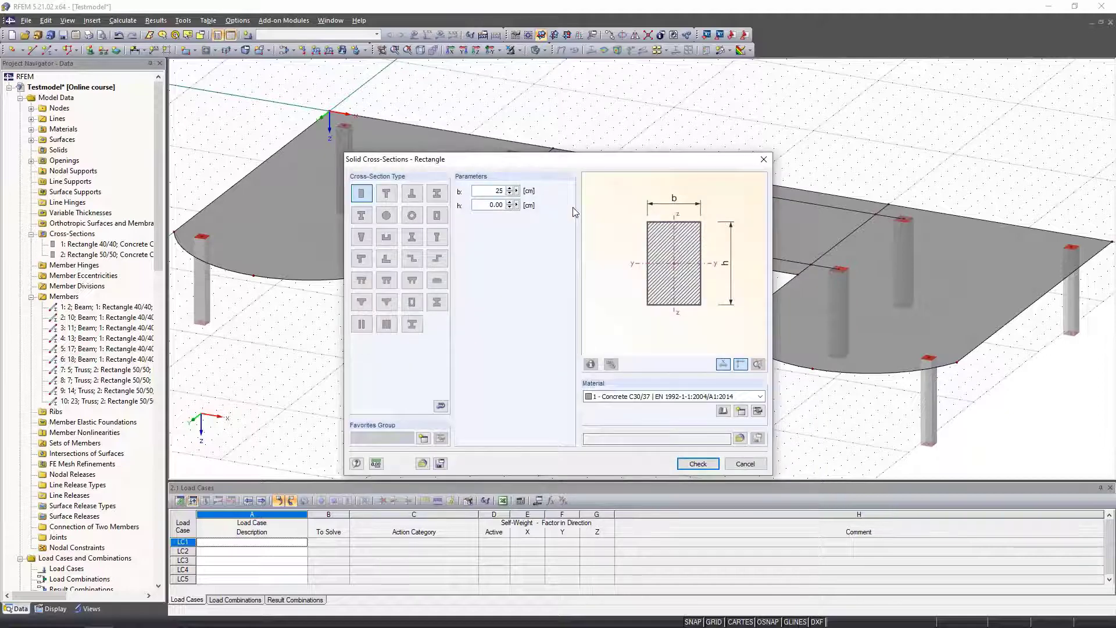
# Step: Confirm the 25/50 rib section and set the rib on the +z side with b1 = L/8
pyautogui.write('50')
pyautogui.click(697, 463)
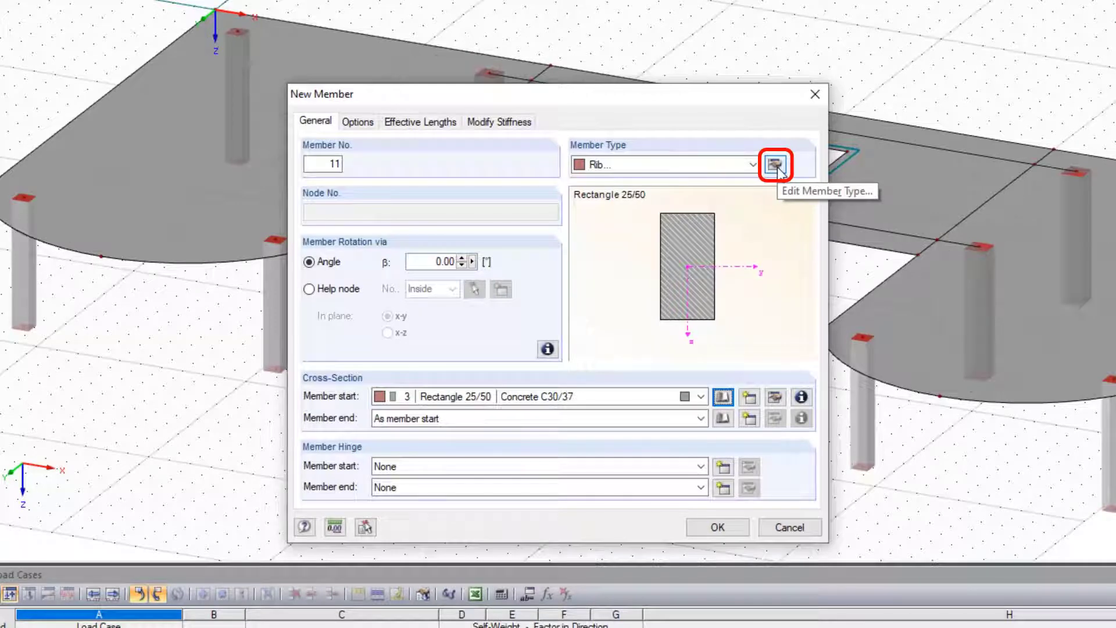
pyautogui.click(775, 165)
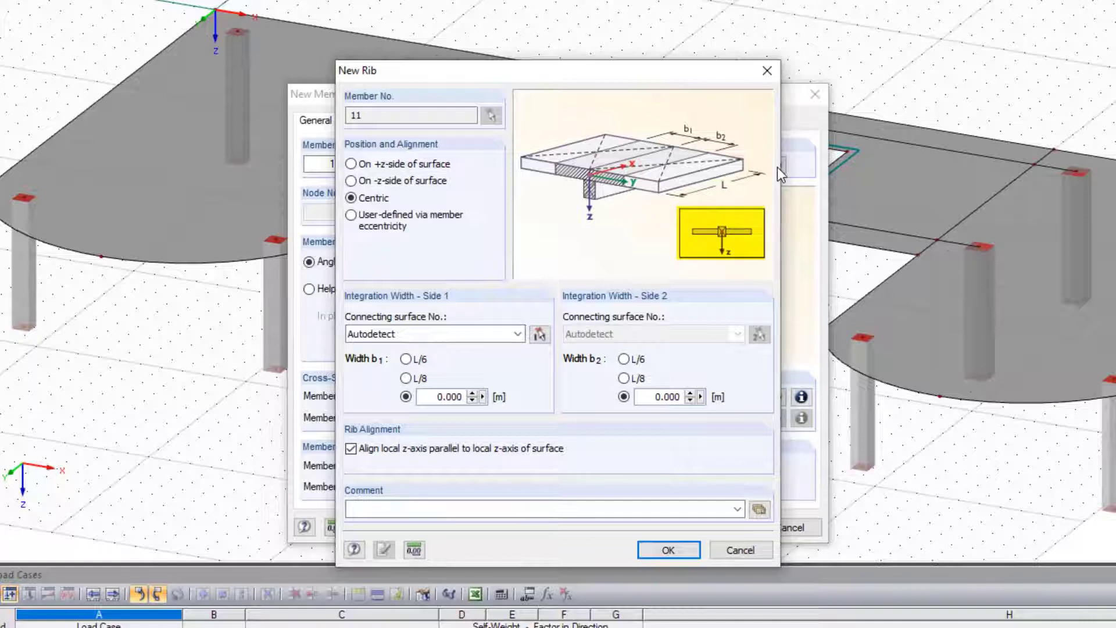
pyautogui.click(351, 164)
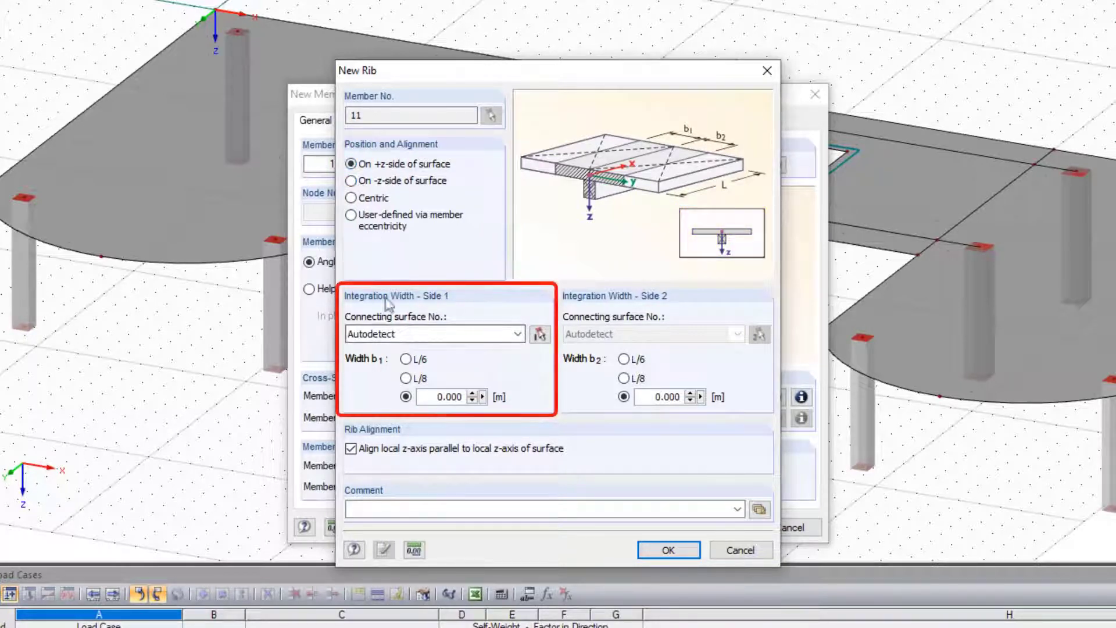
pyautogui.click(405, 378)
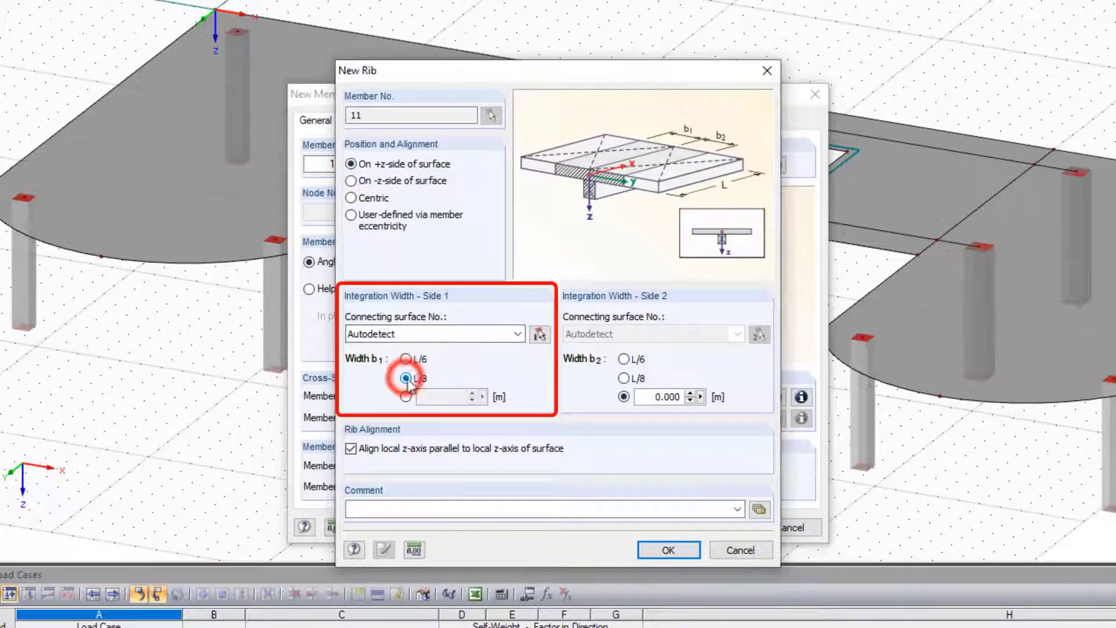
pyautogui.click(672, 549)
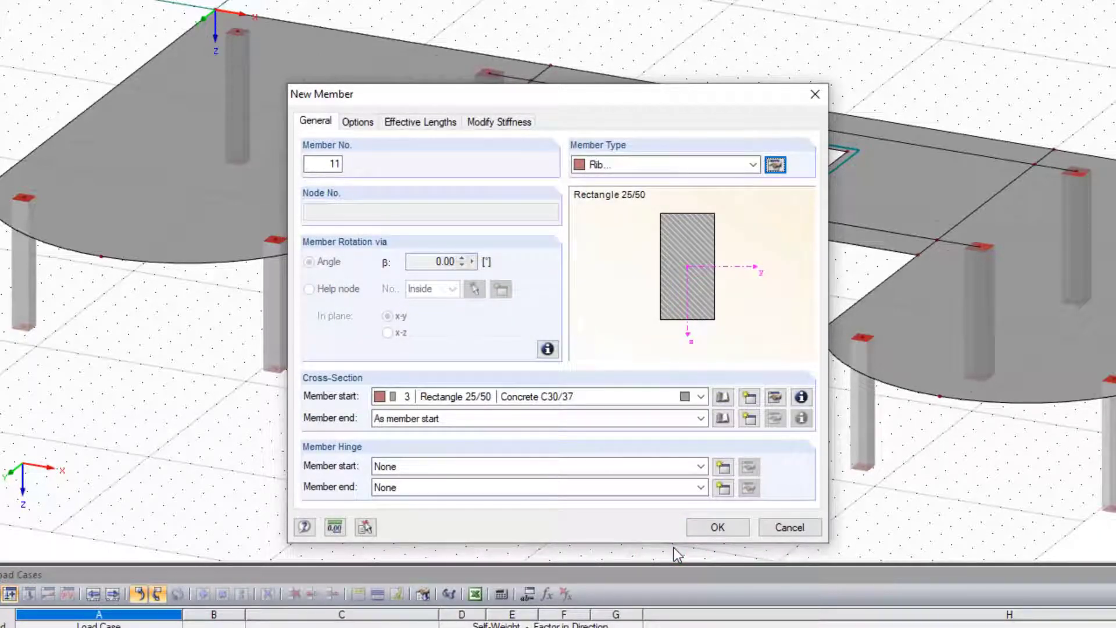
# Step: Place 25/50 ribs on the lines framing the slab opening, creating members 11 to 18
pyautogui.click(711, 526)
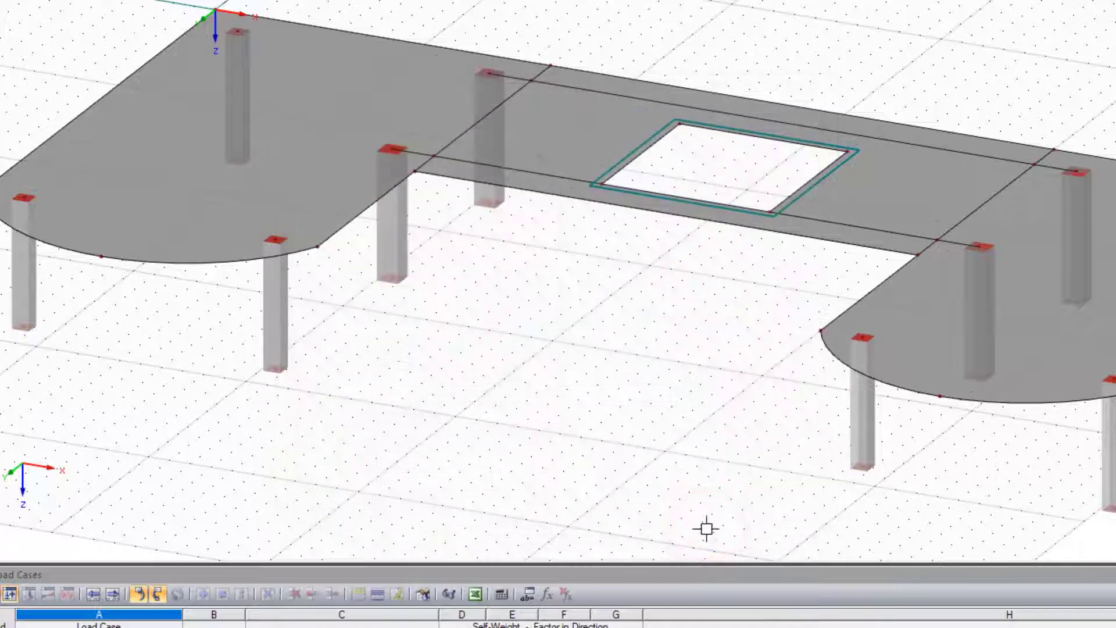
pyautogui.click(420, 152)
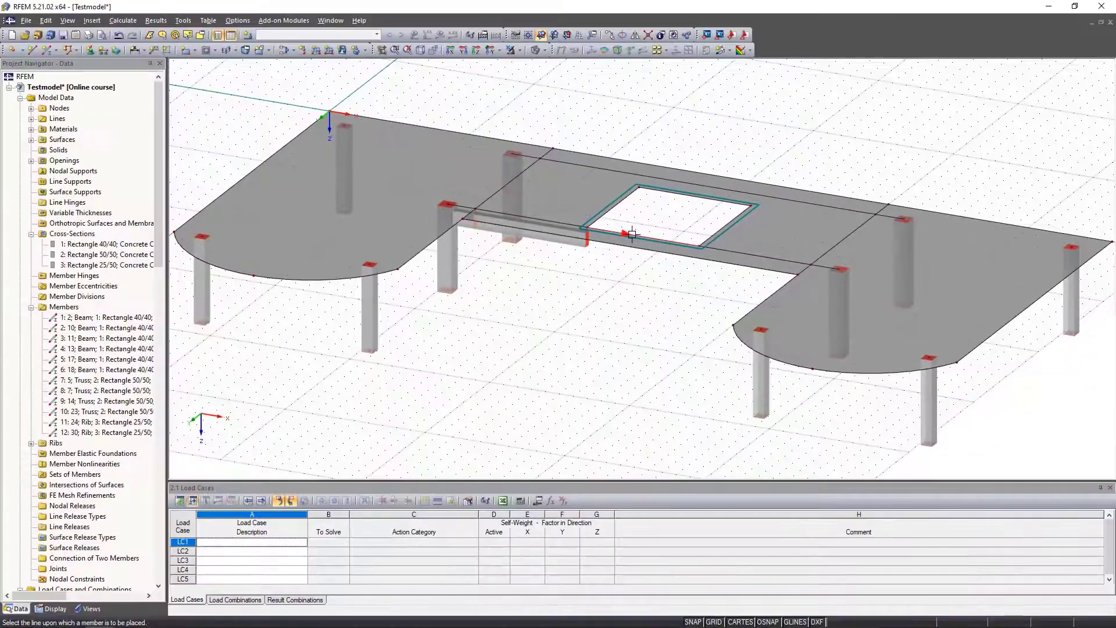
pyautogui.click(632, 234)
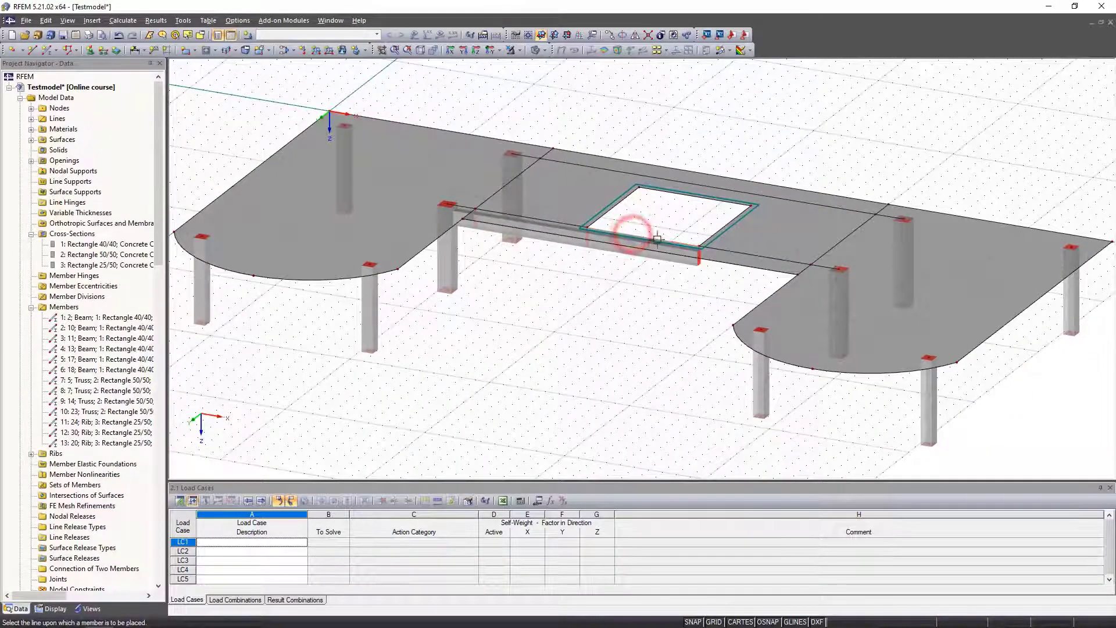
pyautogui.click(745, 256)
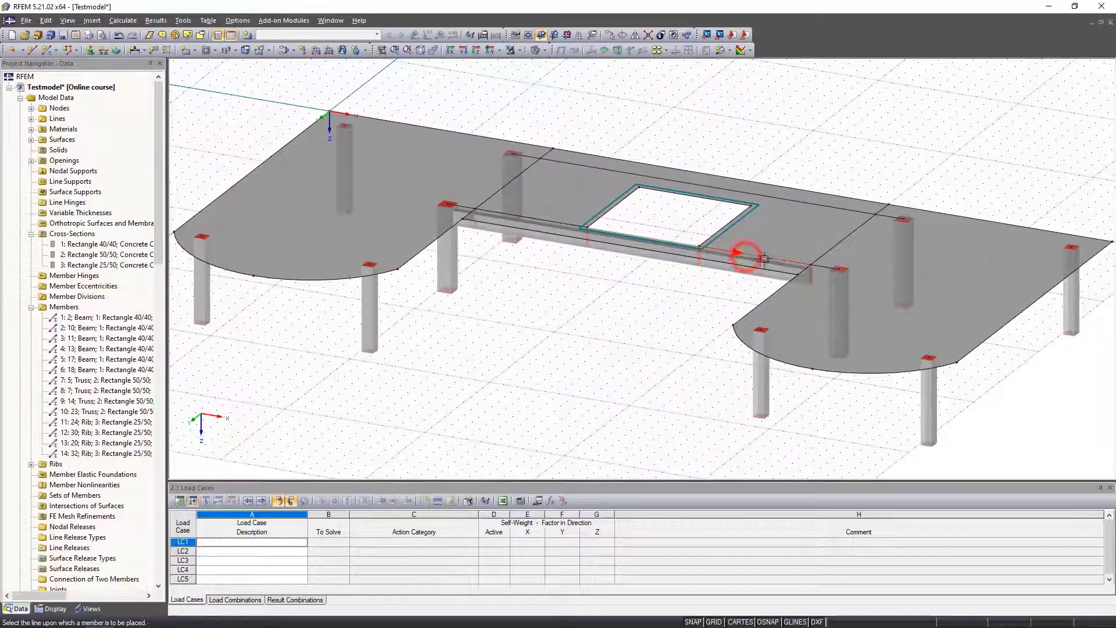
pyautogui.click(823, 266)
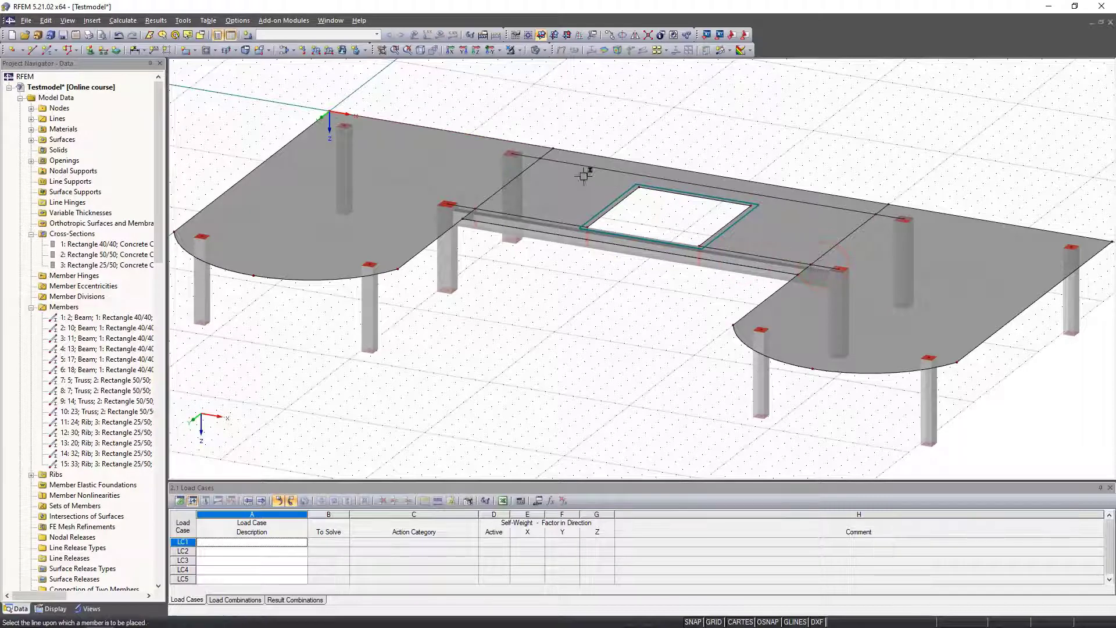
pyautogui.click(533, 156)
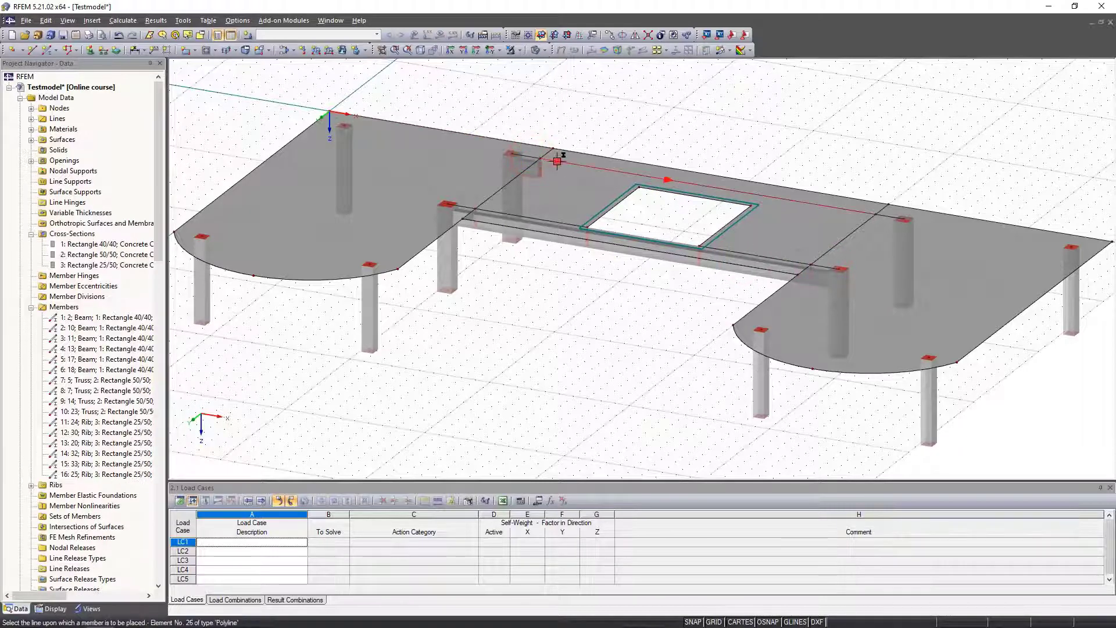
pyautogui.click(552, 160)
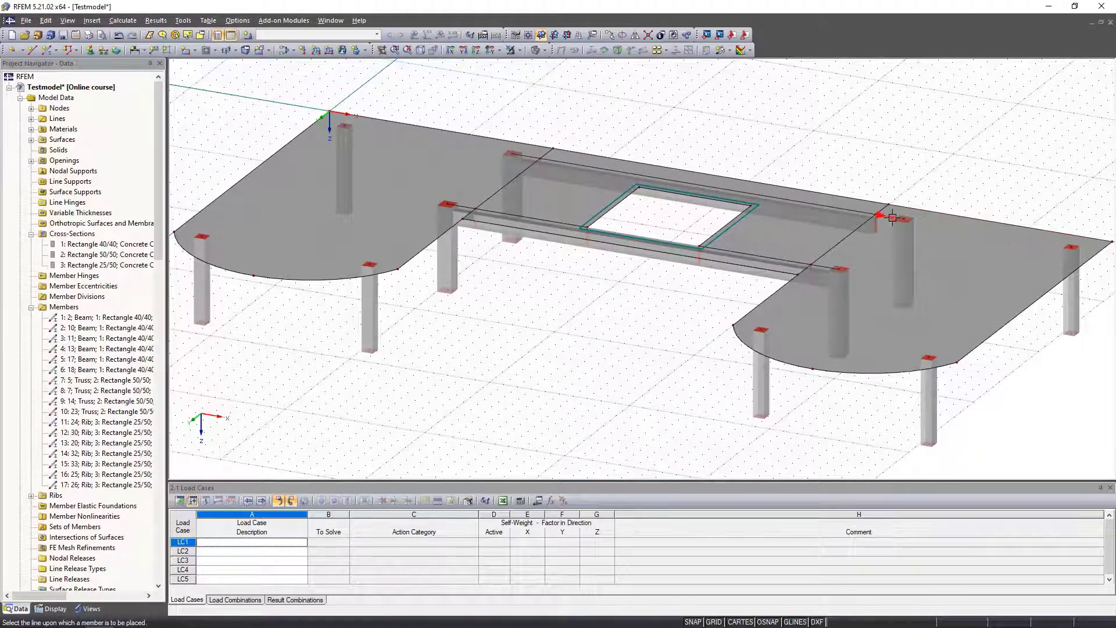
pyautogui.click(892, 217)
pyautogui.rightClick(879, 167)
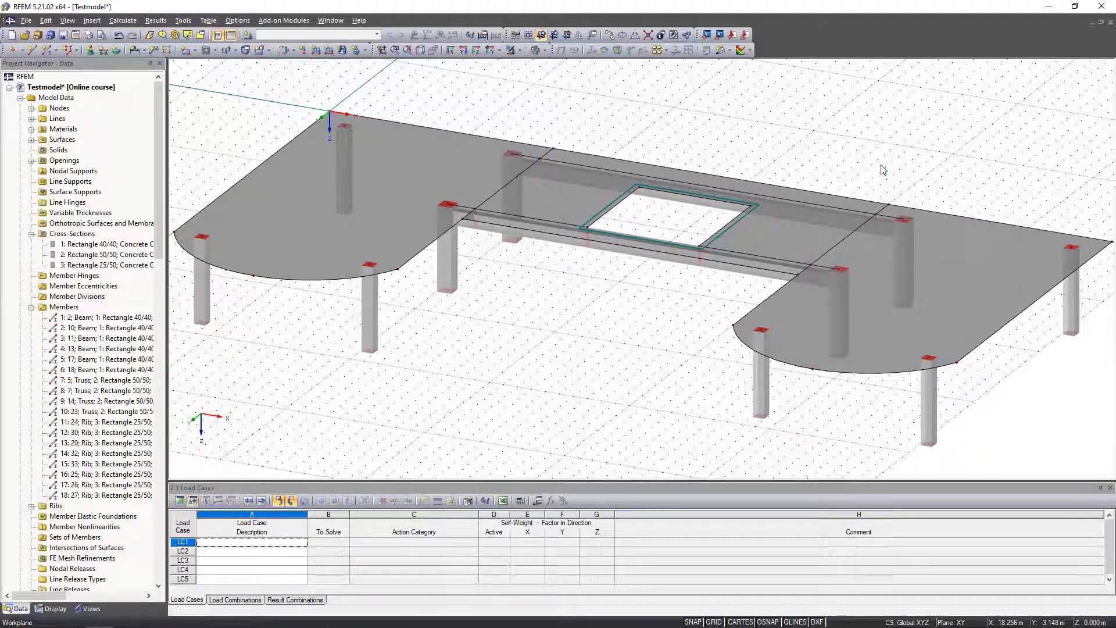
pyautogui.scroll(-2, 586, 288)
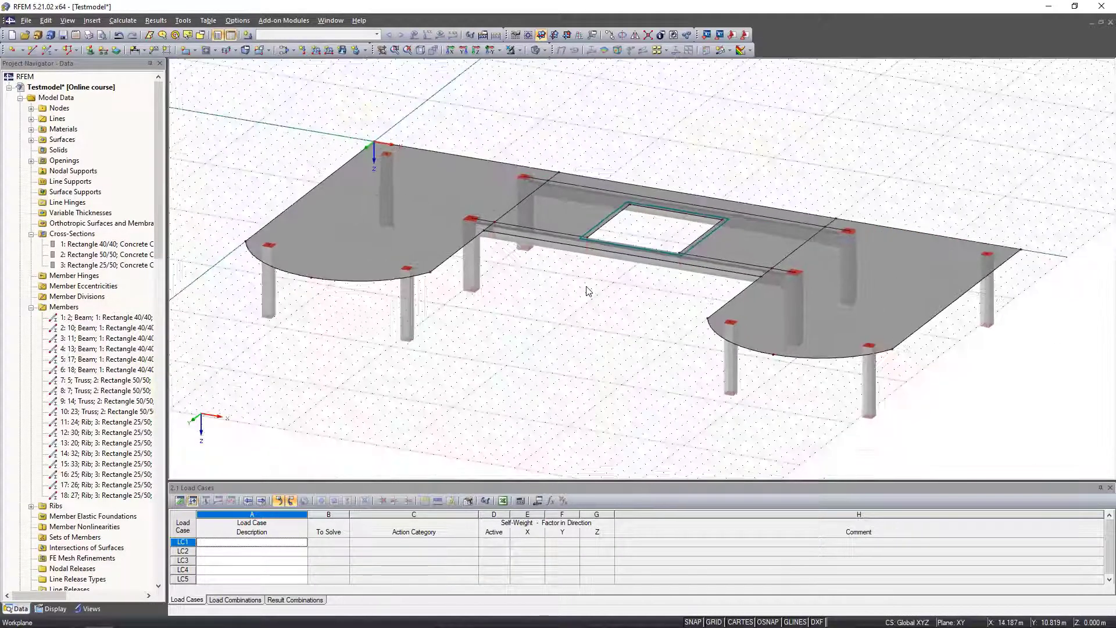
# Step: Copy the entire model once with dz = -3 m to form the second storey
pyautogui.moveTo(209, 86); pyautogui.dragTo(1056, 452)
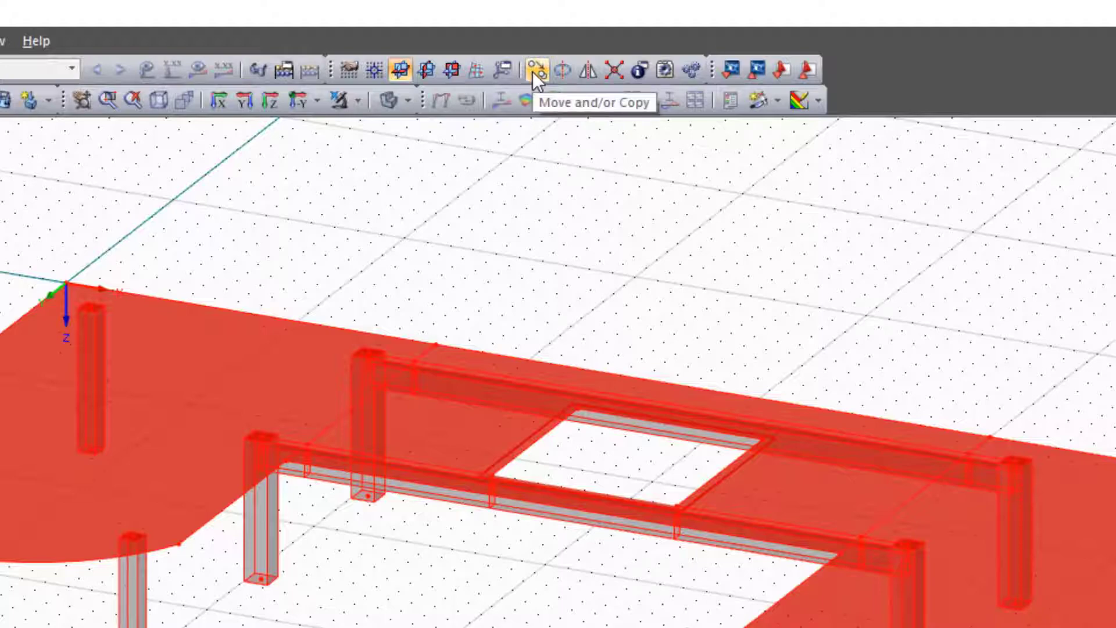
pyautogui.click(533, 72)
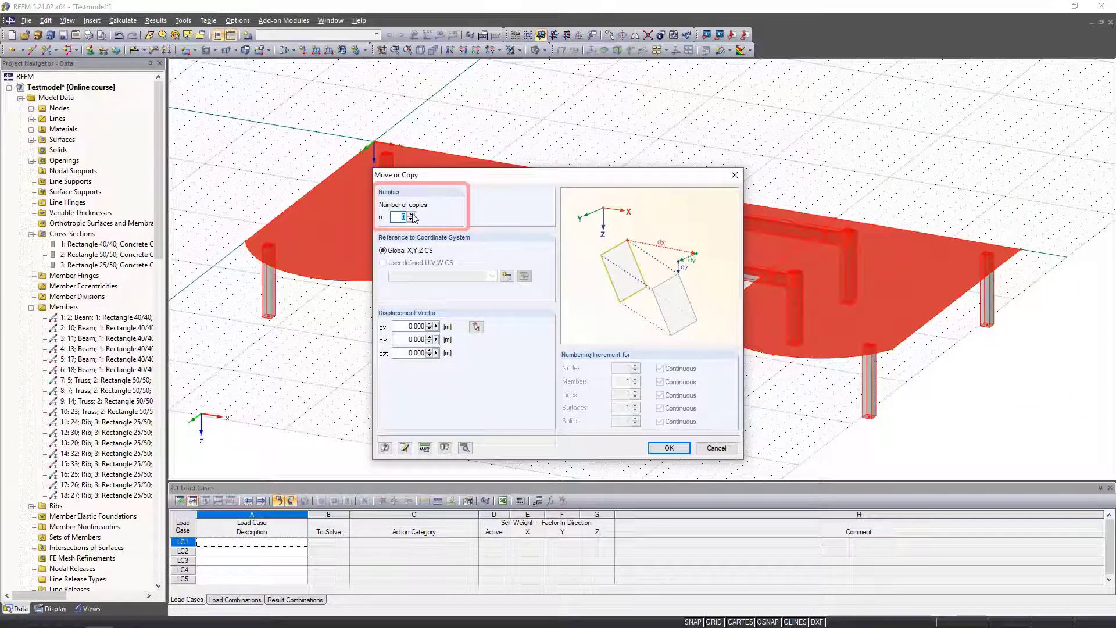
pyautogui.click(410, 215)
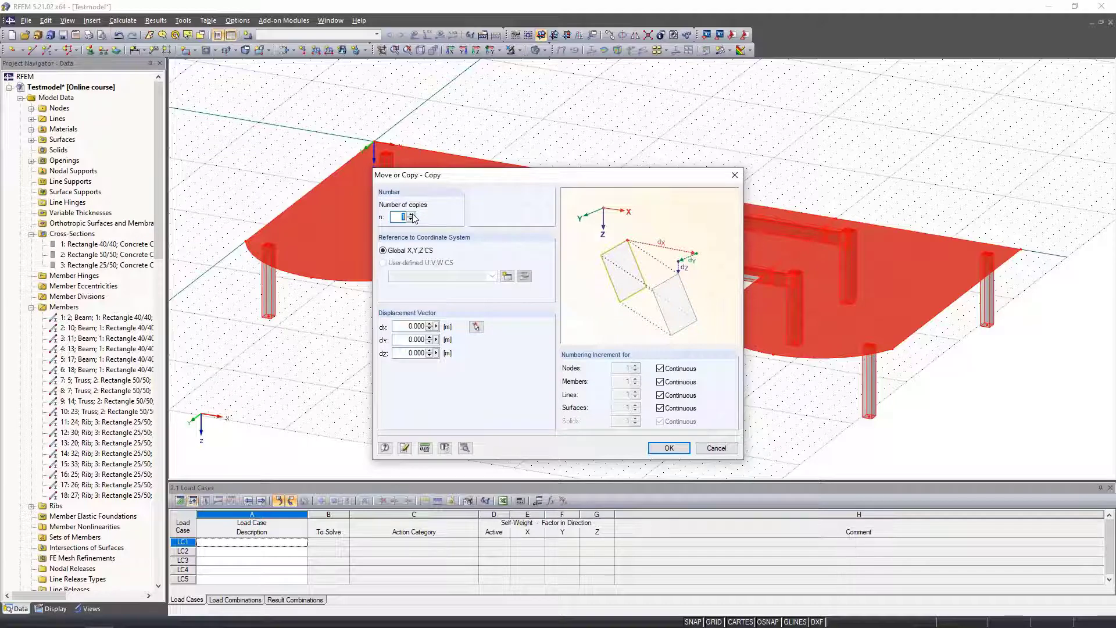
pyautogui.doubleClick(402, 352)
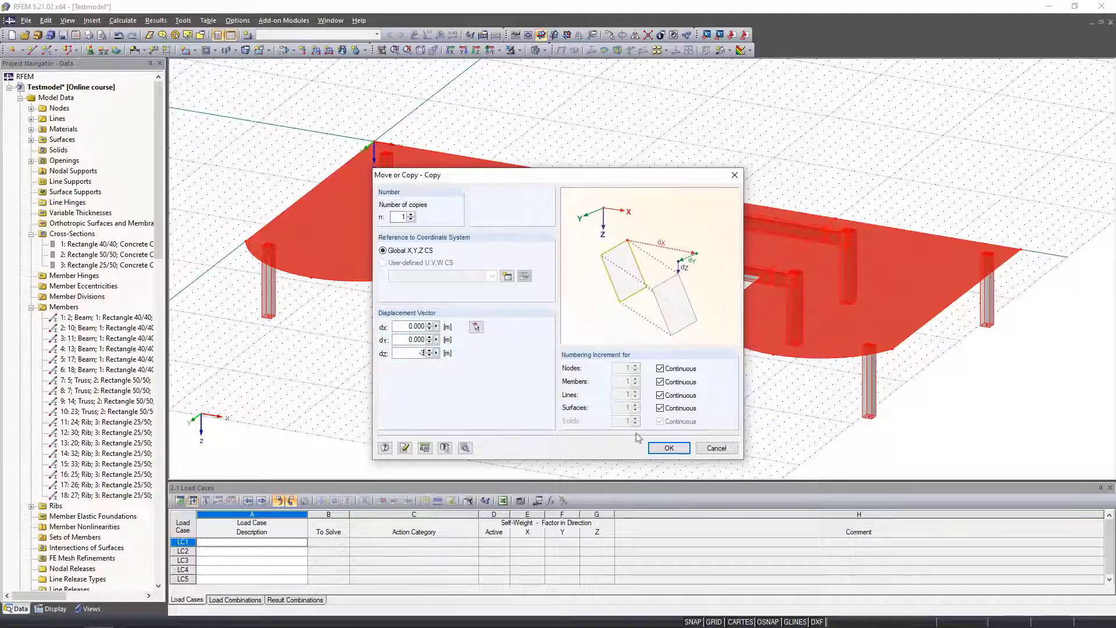
pyautogui.click(667, 445)
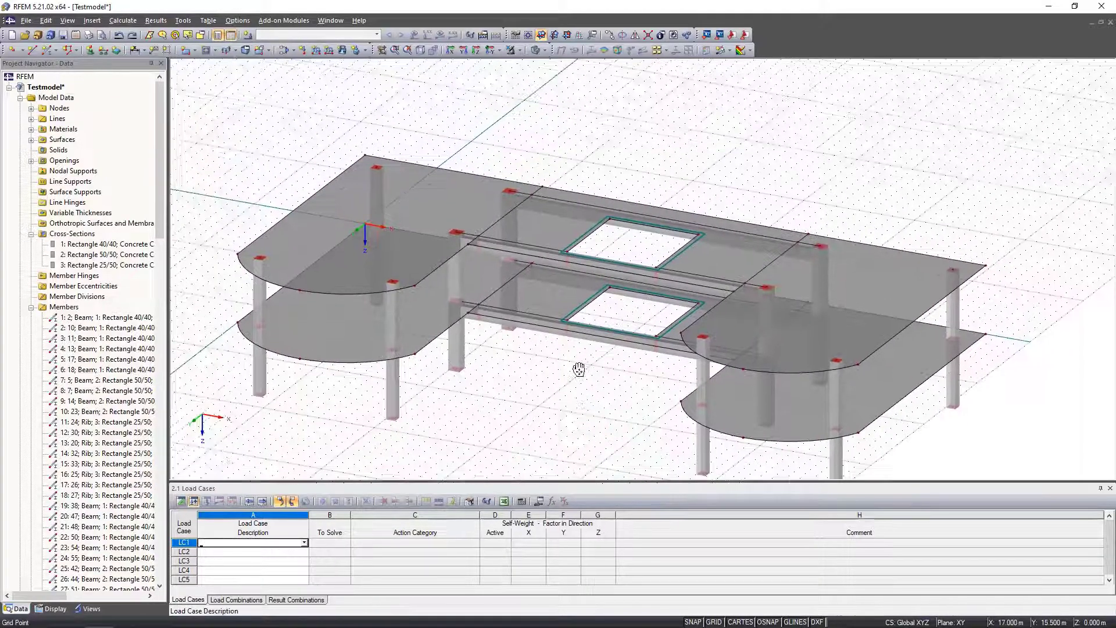
# Step: Delete opening 2: 56-59 and its leftover boundary lines to close the upper slab
pyautogui.scroll(2, 577, 361)
pyautogui.scroll(4, 604, 314)
pyautogui.scroll(1, 635, 269)
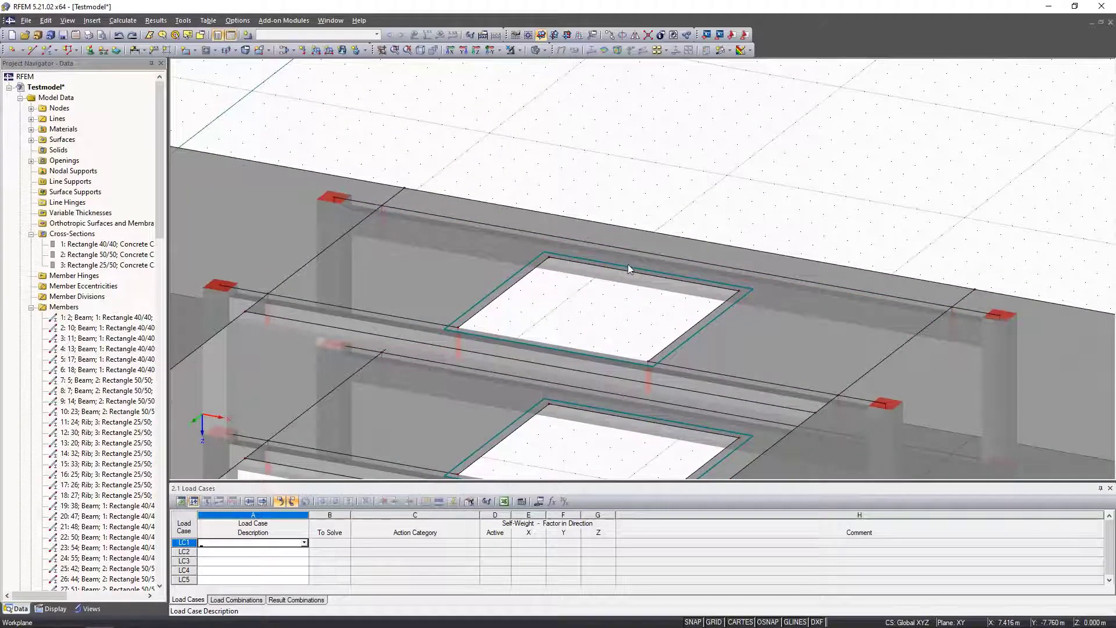
pyautogui.click(31, 161)
pyautogui.click(72, 181)
pyautogui.rightClick(74, 185)
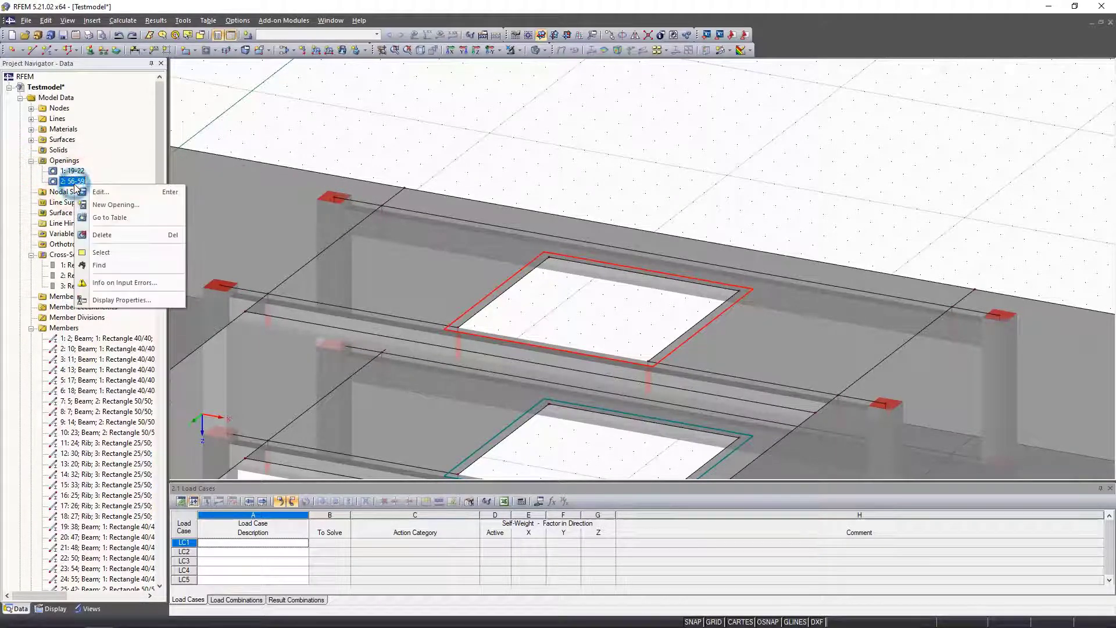
pyautogui.click(138, 236)
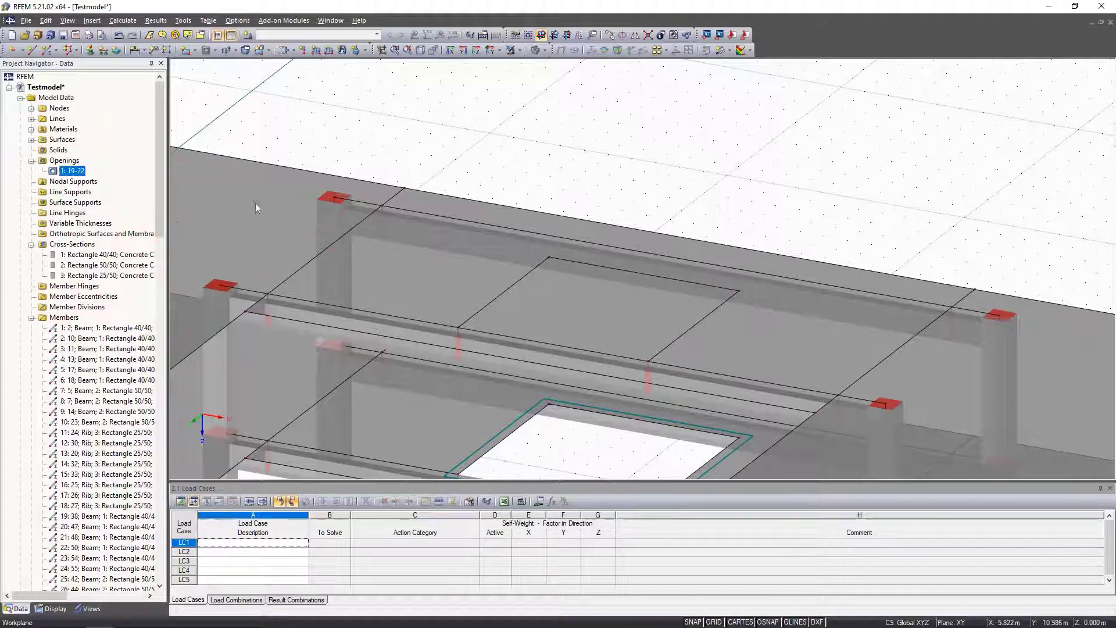
pyautogui.moveTo(507, 143); pyautogui.dragTo(781, 315)
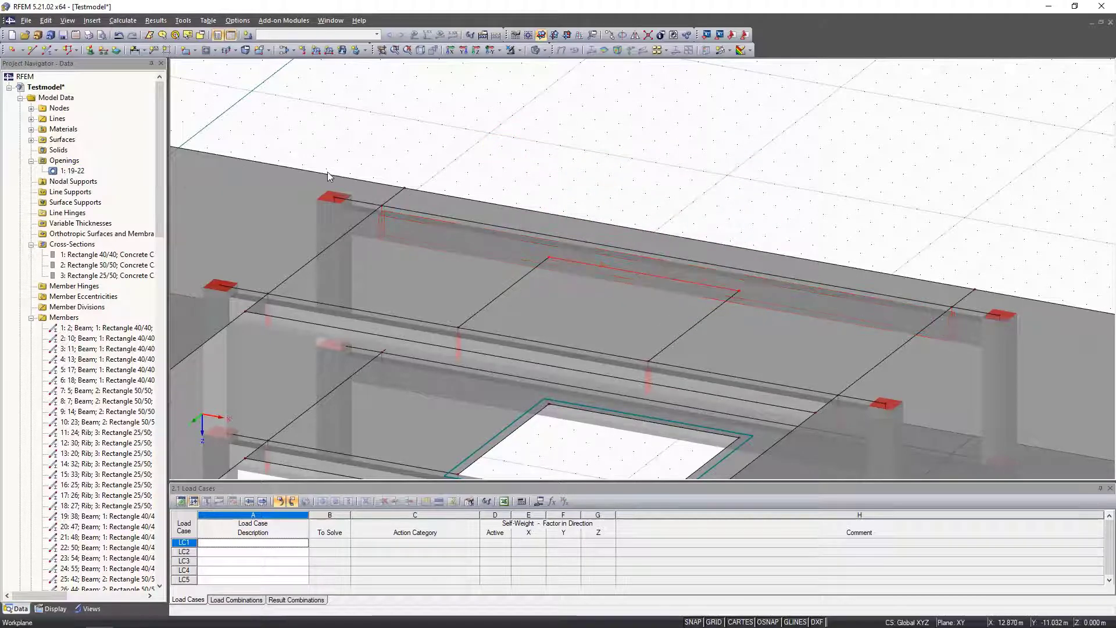
pyautogui.press('Delete')
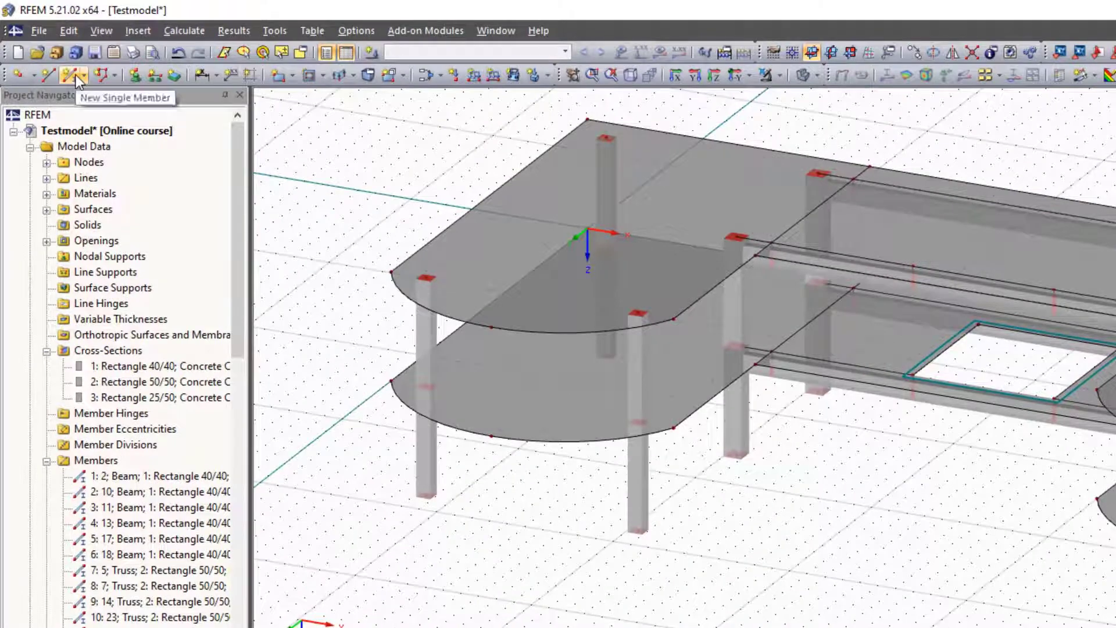
# Step: Set up new member 37 as a beam with an HEB 200 Steel S 235 cross-section
pyautogui.click(75, 74)
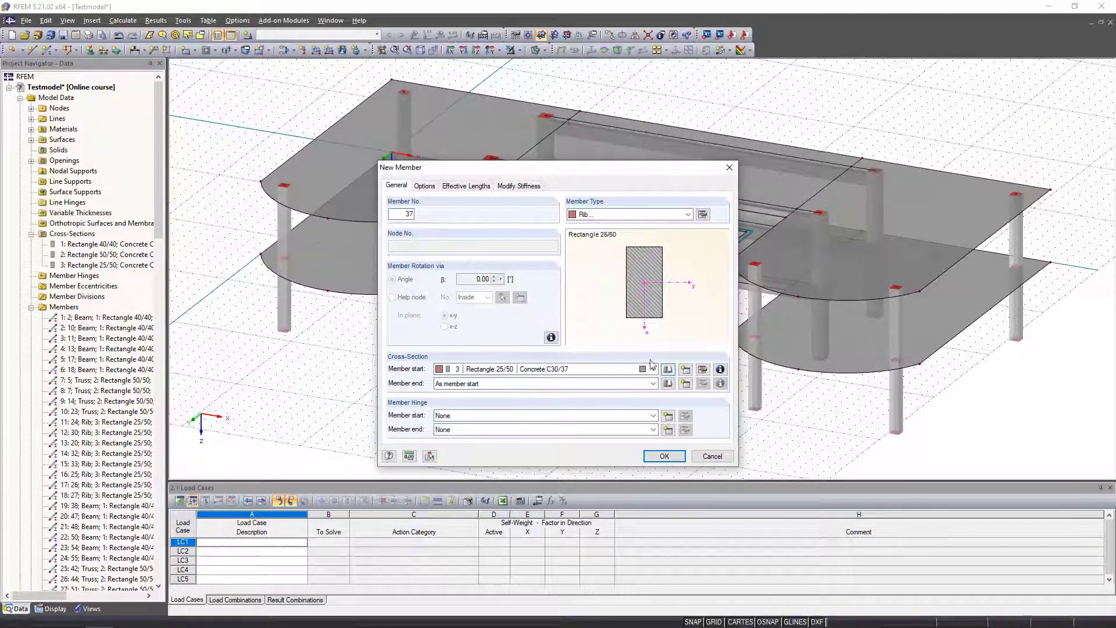
pyautogui.click(669, 371)
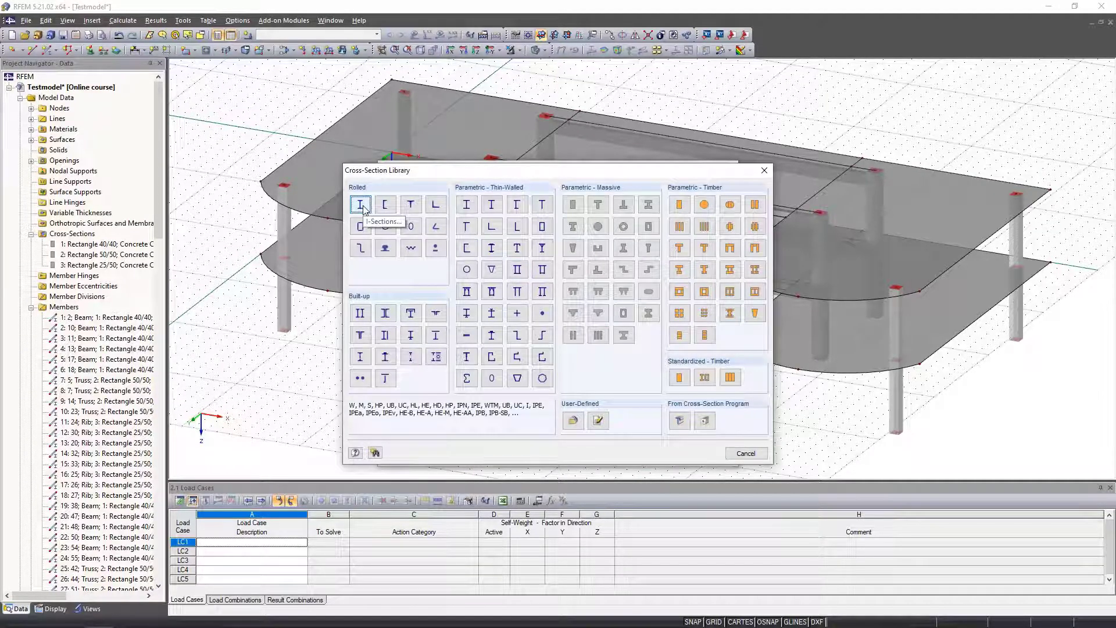
pyautogui.click(361, 205)
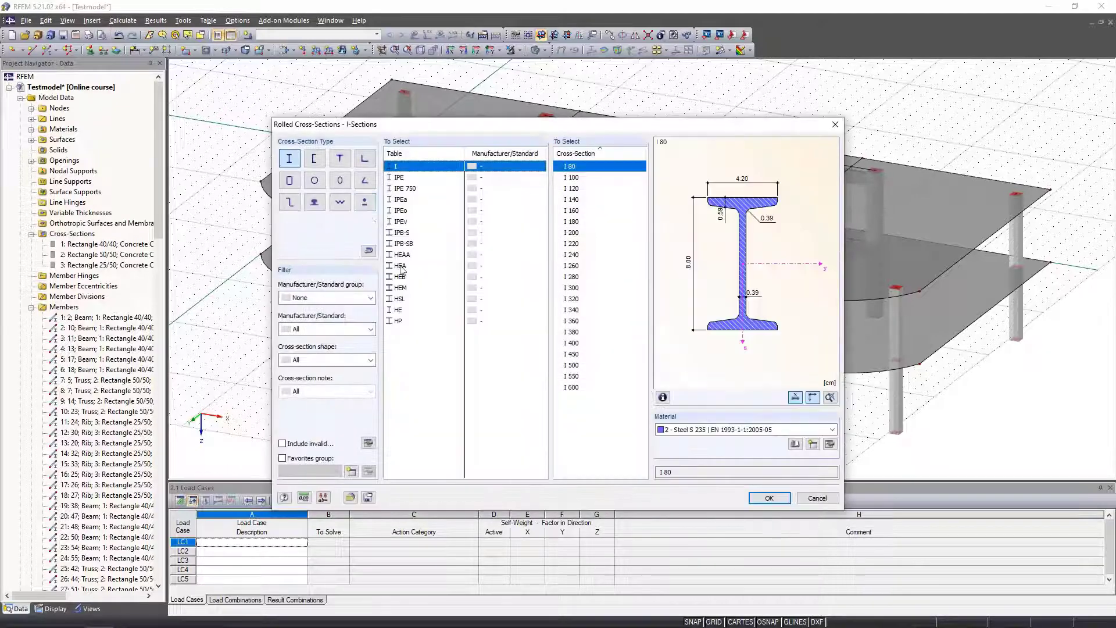
pyautogui.click(401, 277)
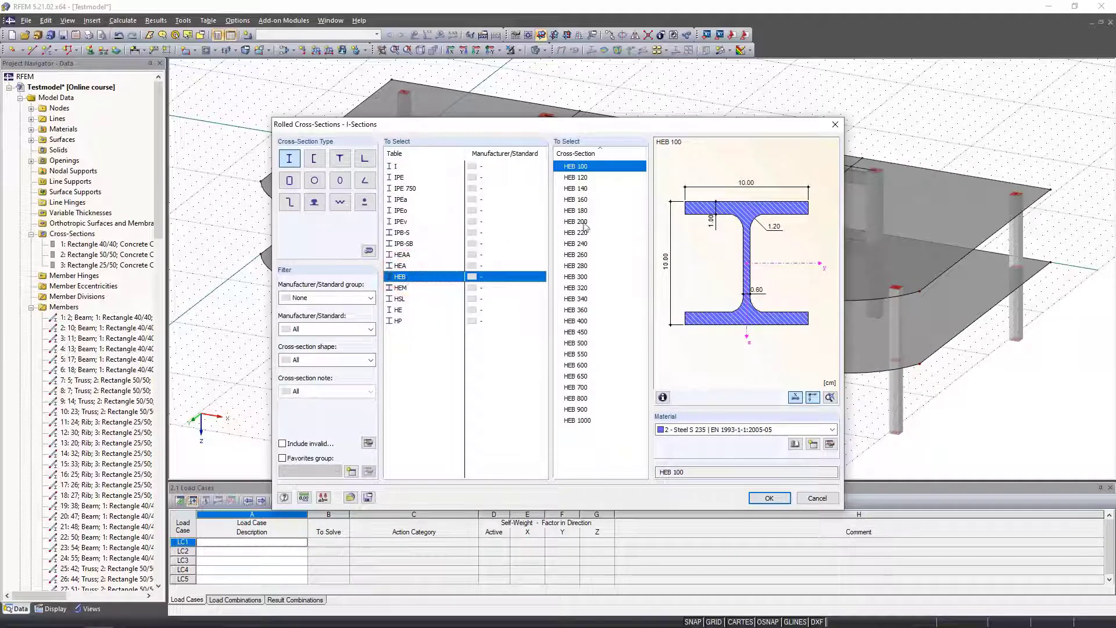
pyautogui.click(585, 222)
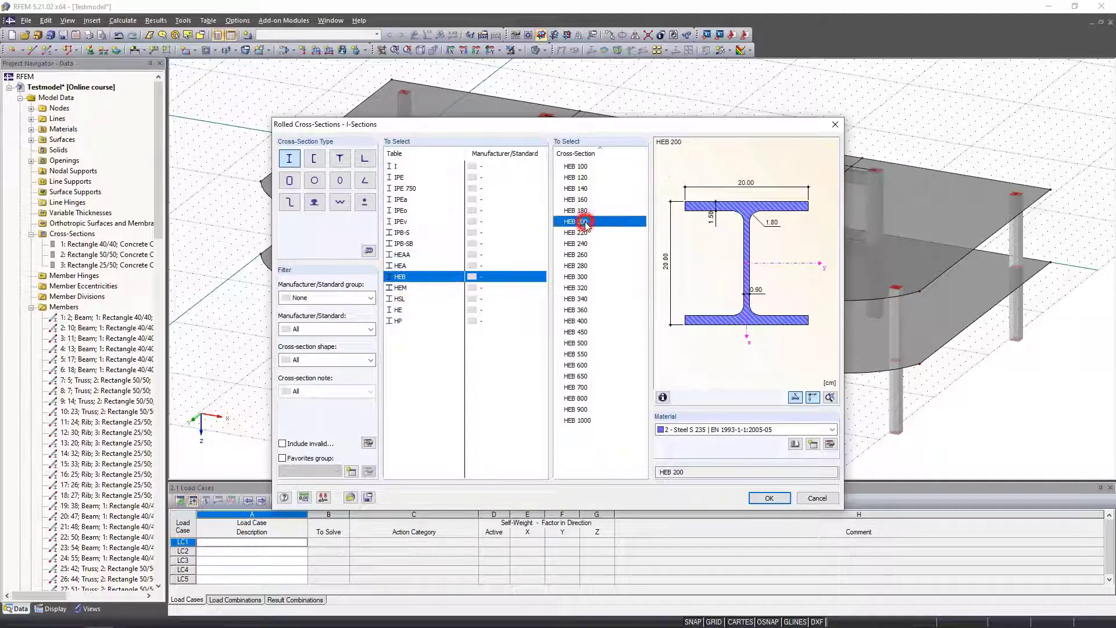
pyautogui.click(769, 498)
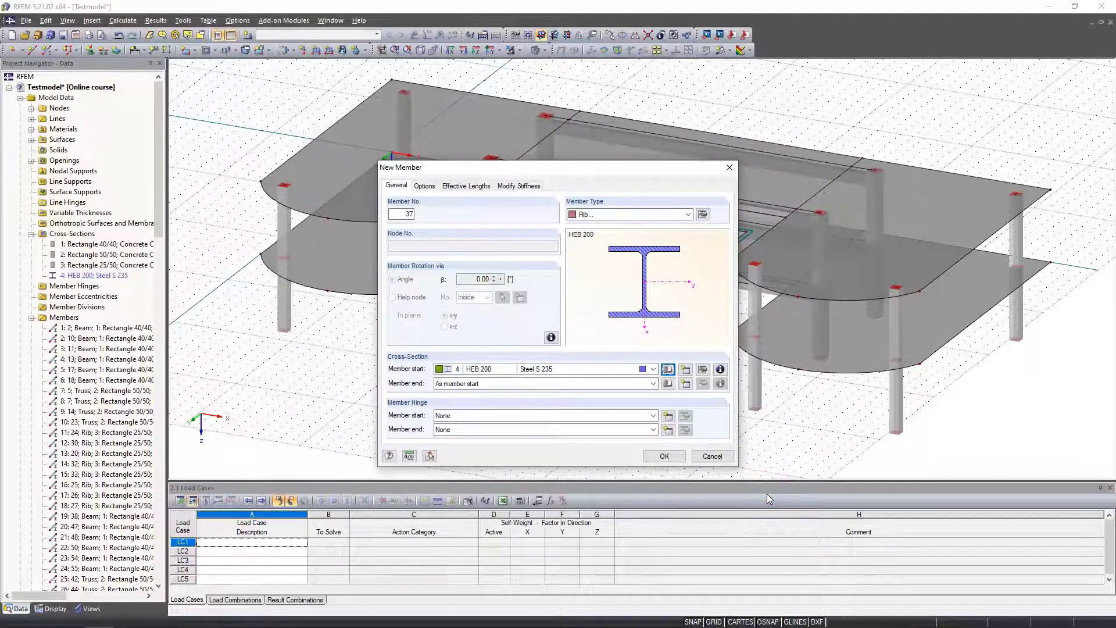
pyautogui.click(688, 215)
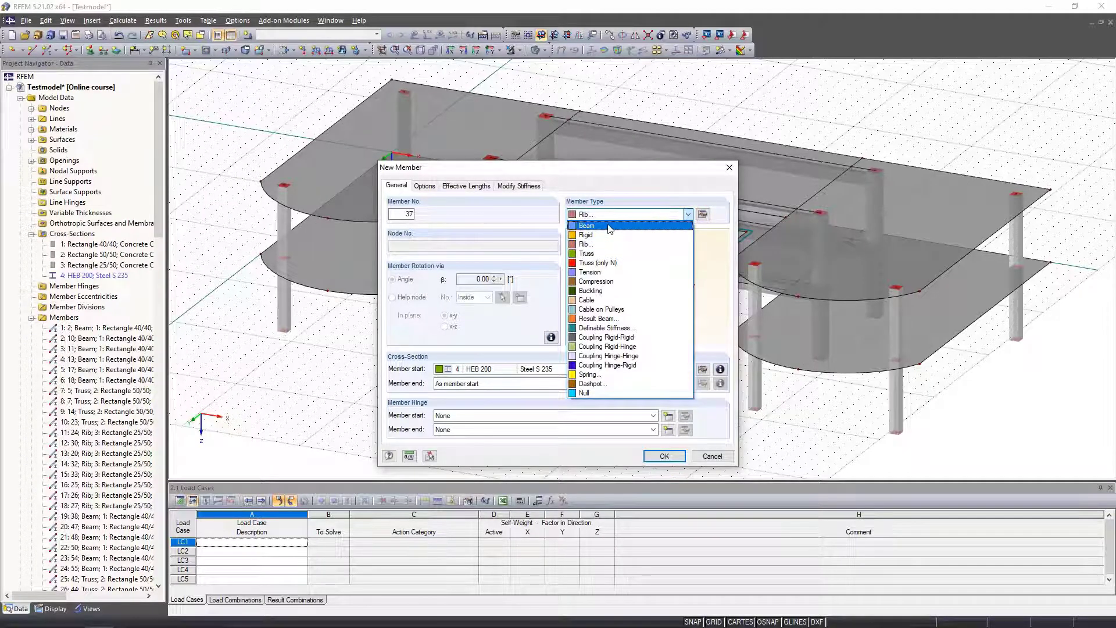
pyautogui.click(609, 227)
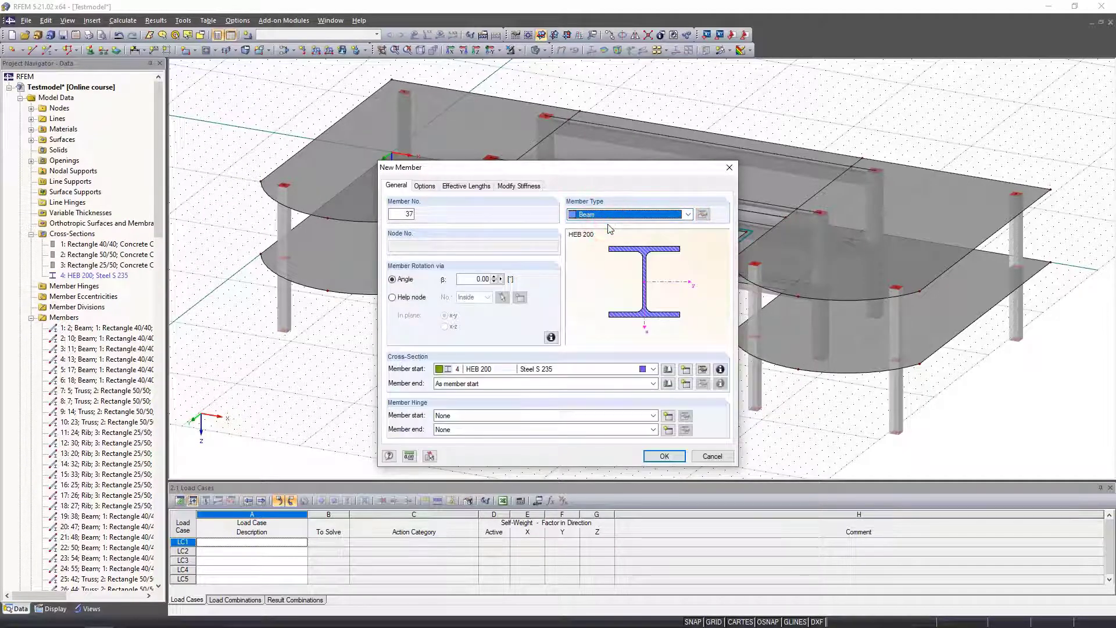
pyautogui.click(665, 457)
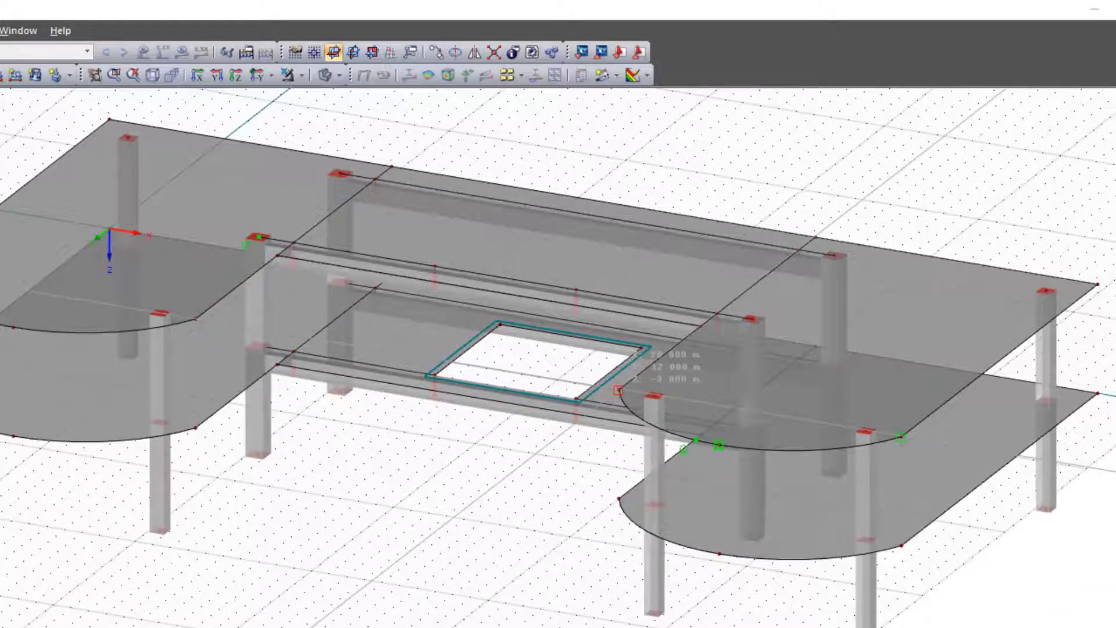
# Step: Draw HEB 200 beam member 37 between two column tops, spanning past the opening
pyautogui.click(617, 390)
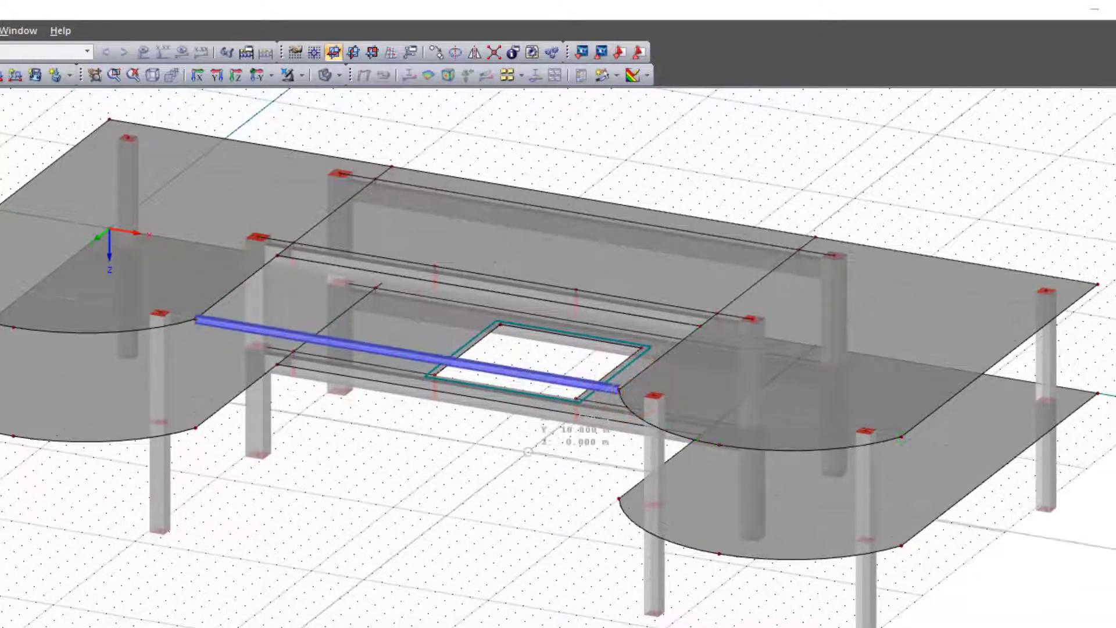
pyautogui.rightClick(506, 472)
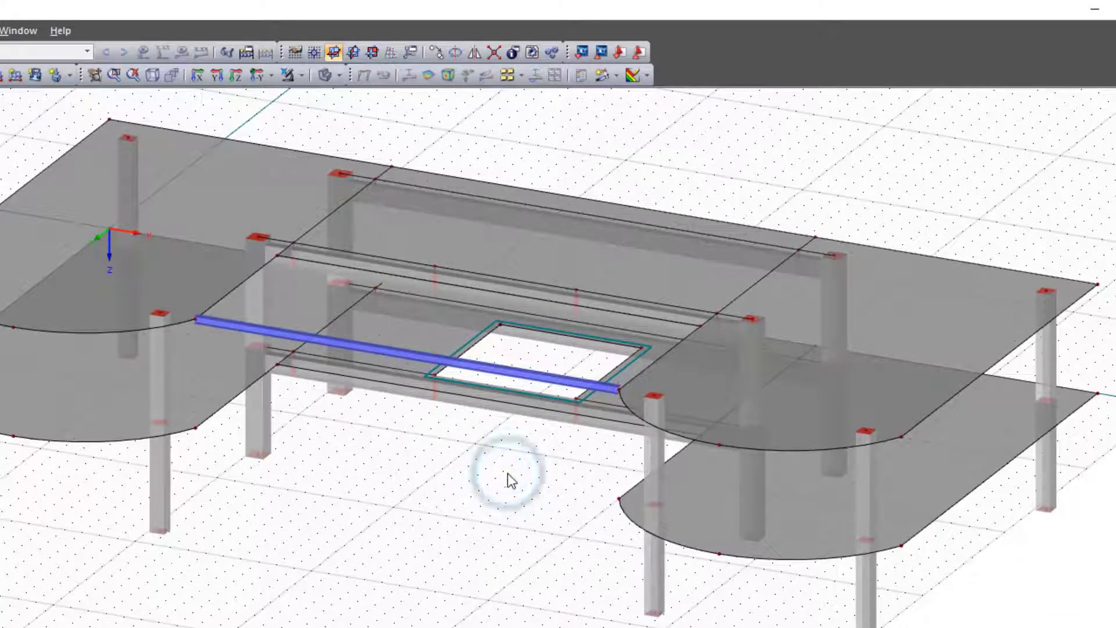
# Step: Divide member 37 with five evenly spaced intermediate nodes
pyautogui.rightClick(541, 378)
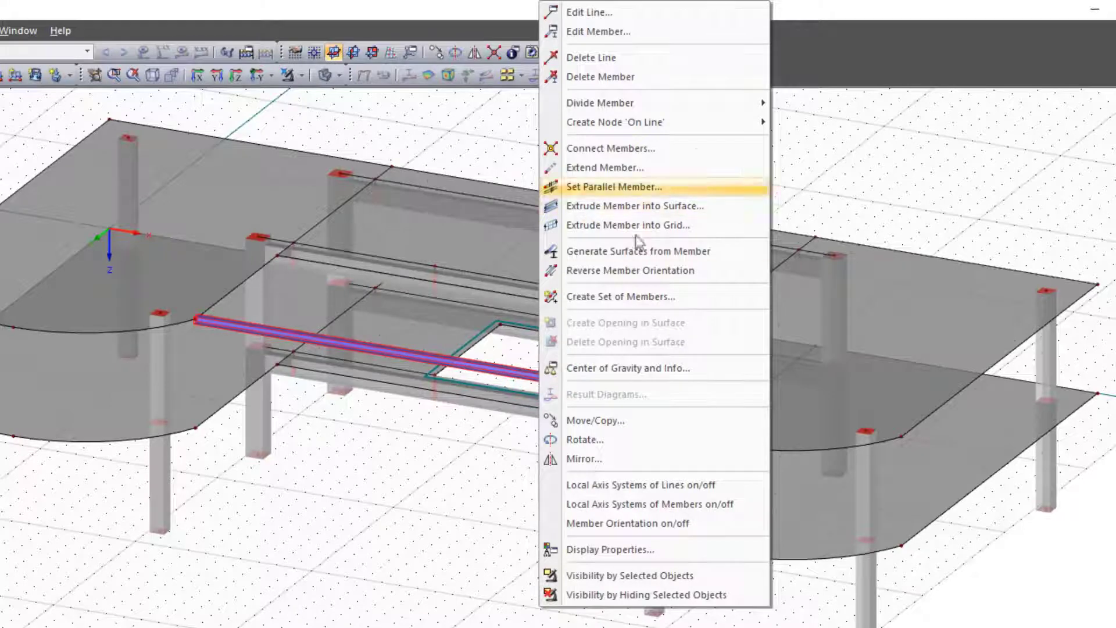
pyautogui.moveTo(710, 104)
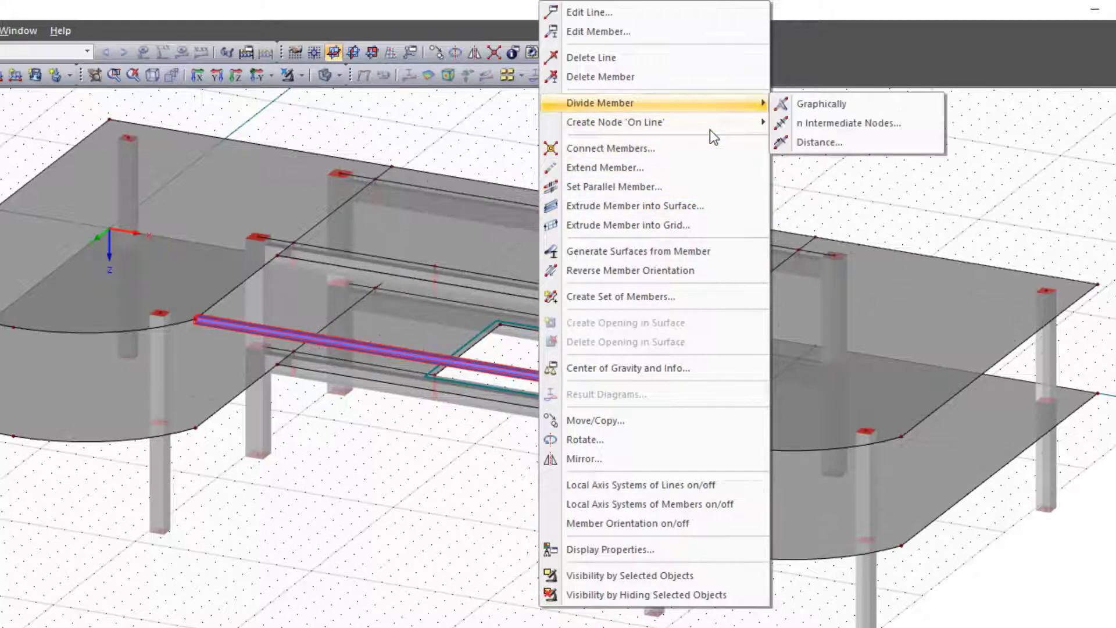
pyautogui.click(874, 124)
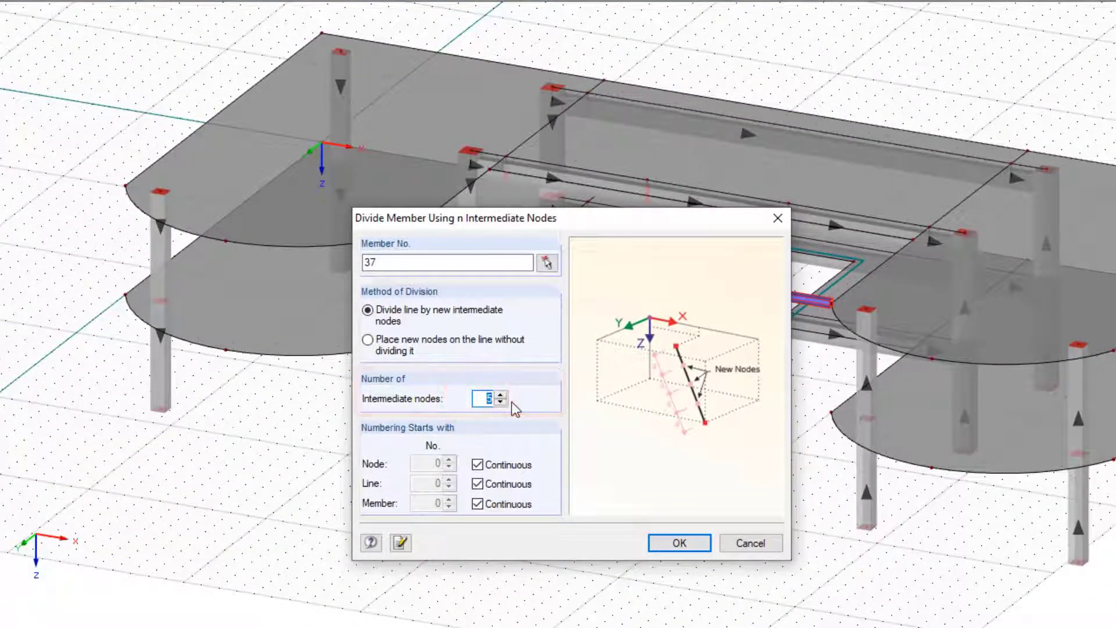
pyautogui.click(687, 544)
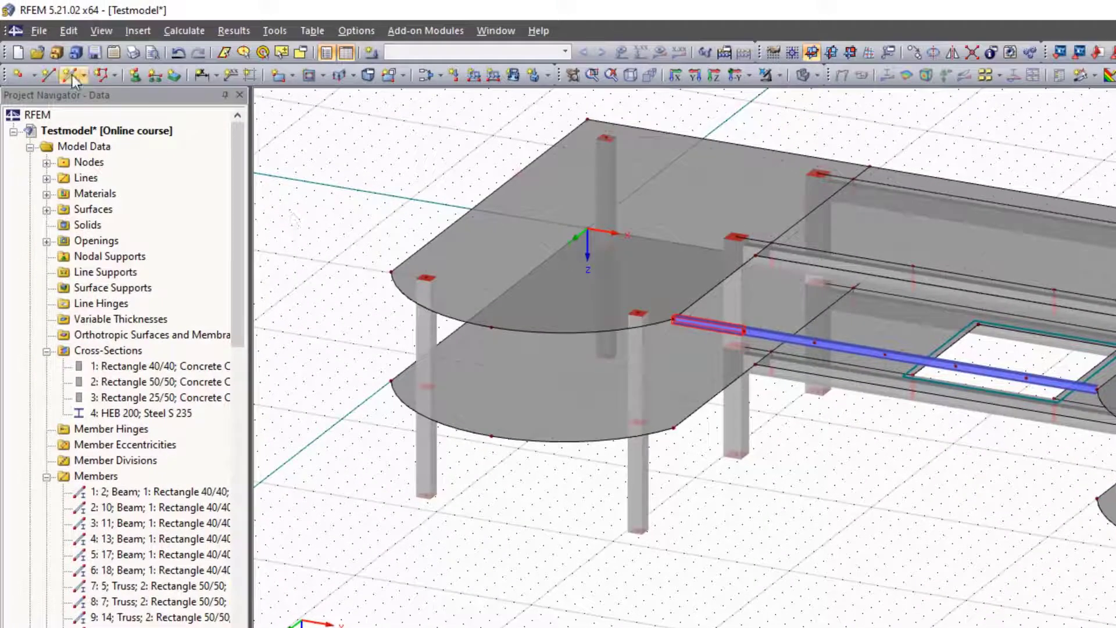
# Step: Set up new truss member 43 with an HEB 100 Steel S 235 cross-section
pyautogui.click(72, 75)
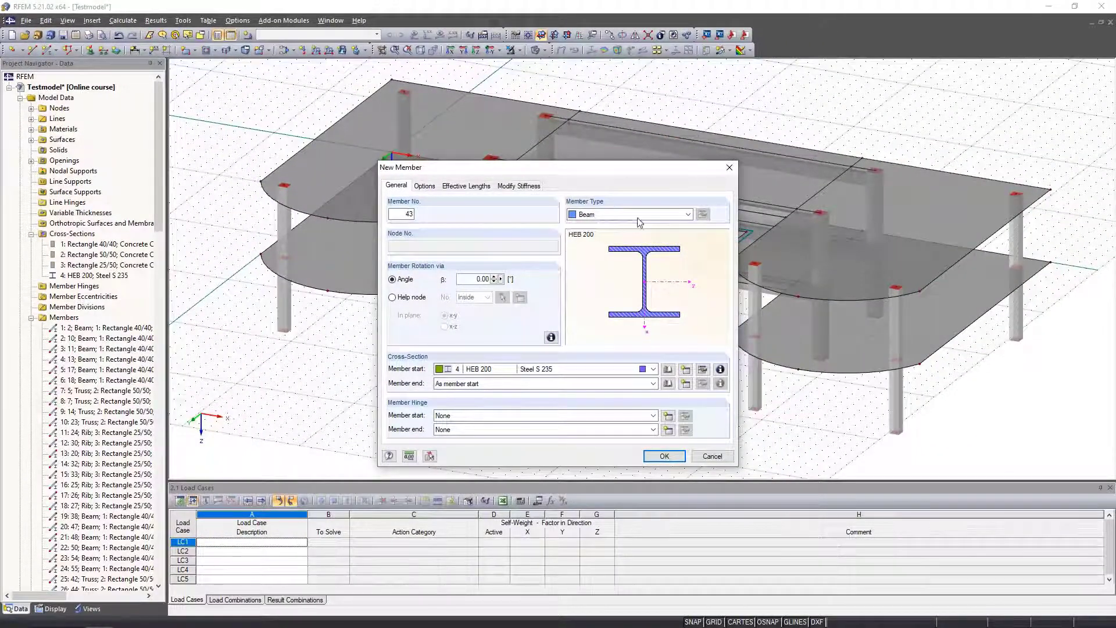
pyautogui.click(638, 218)
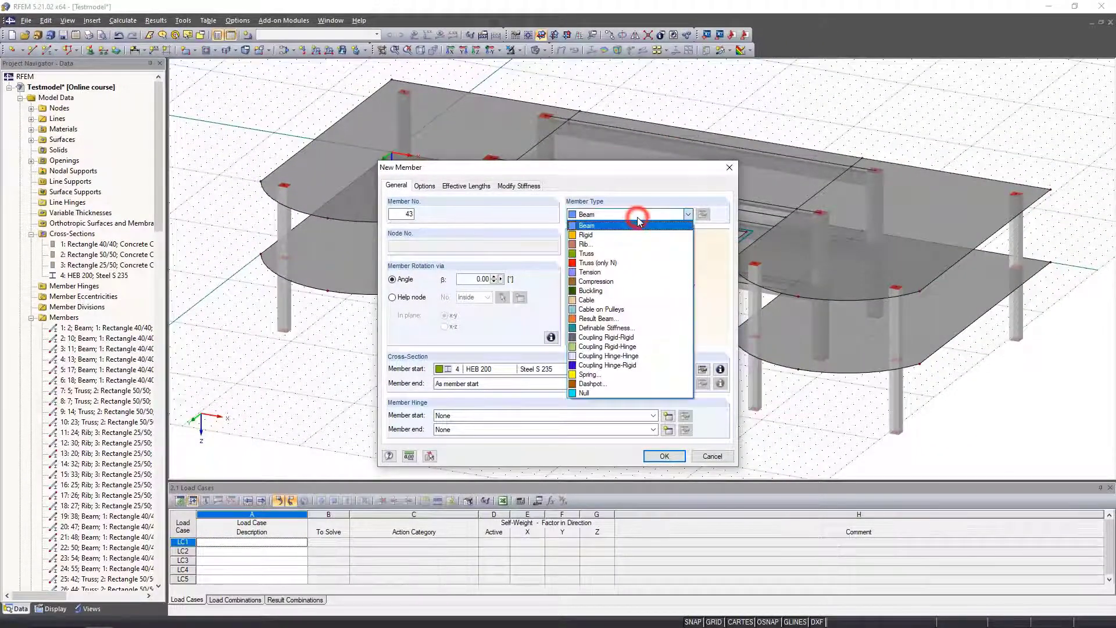
pyautogui.click(634, 254)
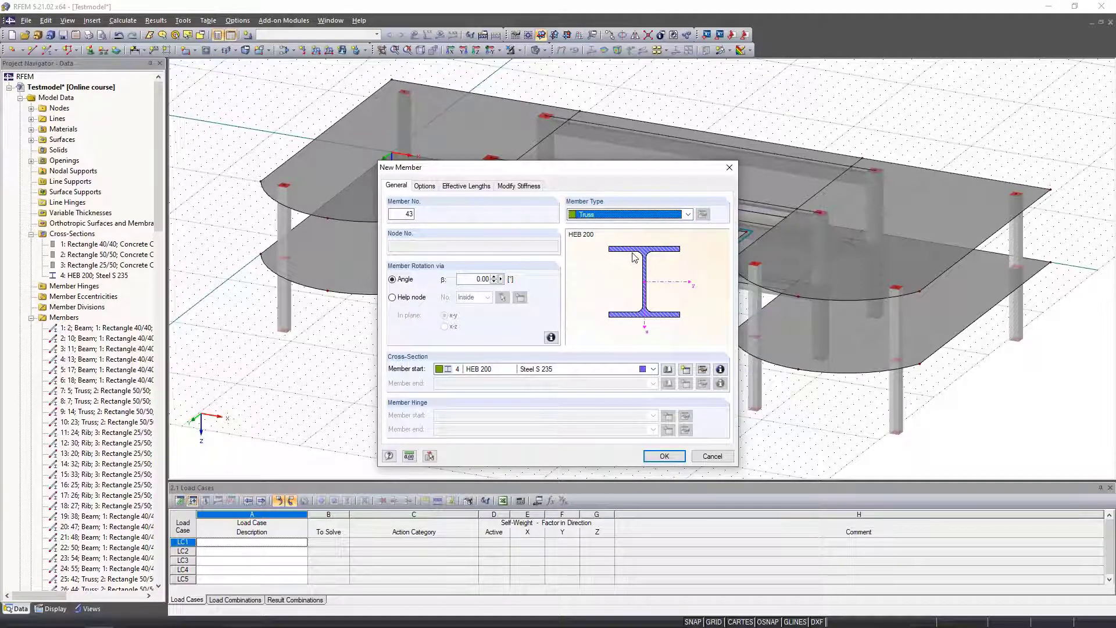
pyautogui.click(669, 370)
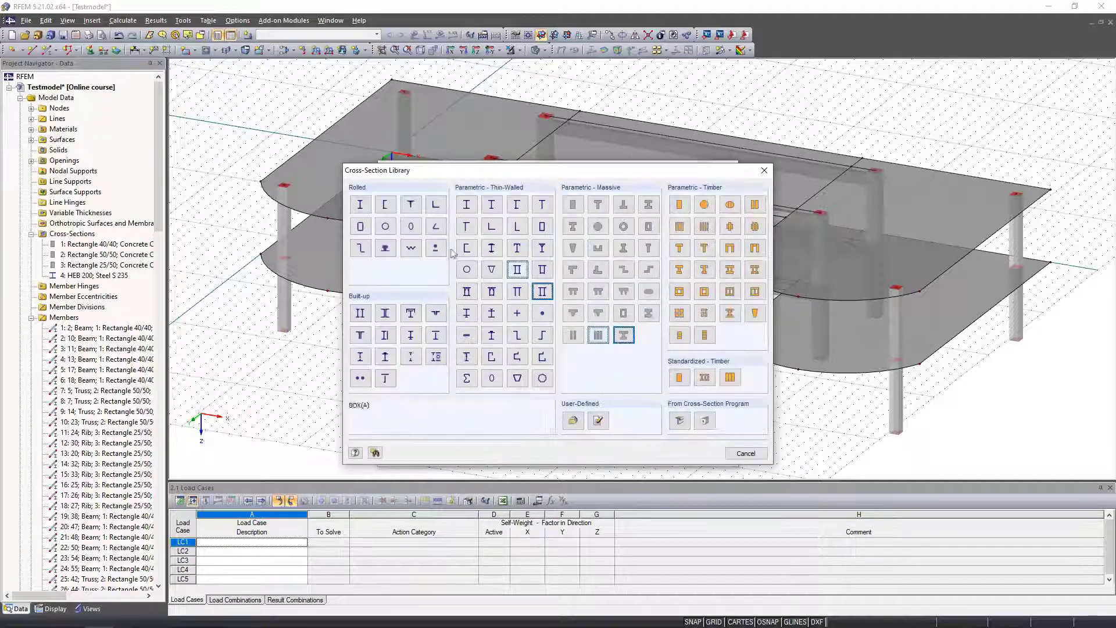
pyautogui.click(371, 207)
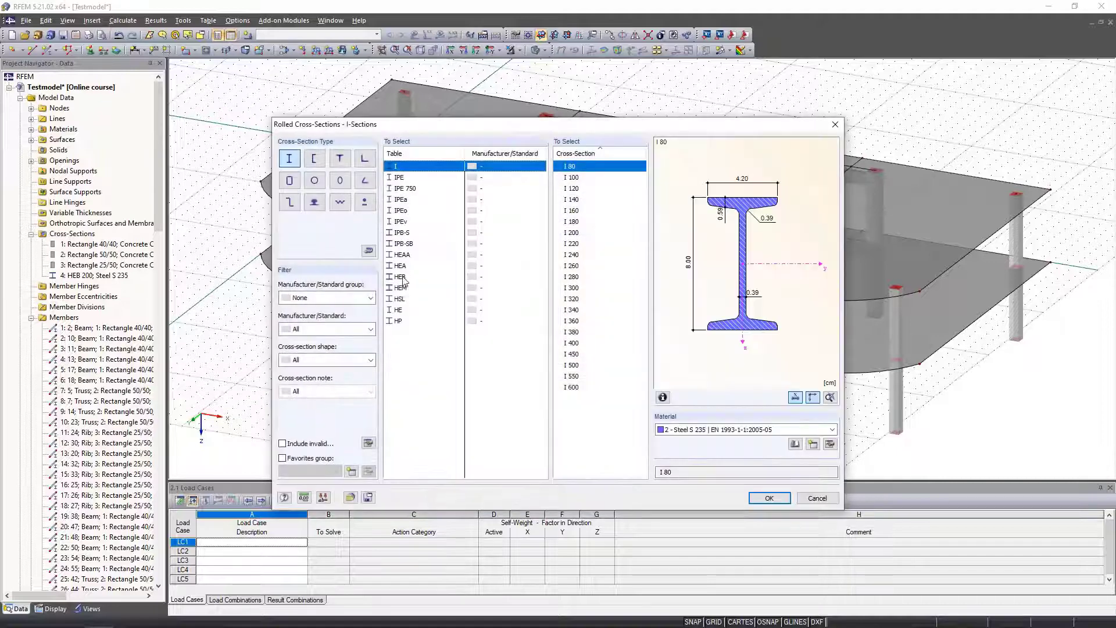
pyautogui.click(403, 276)
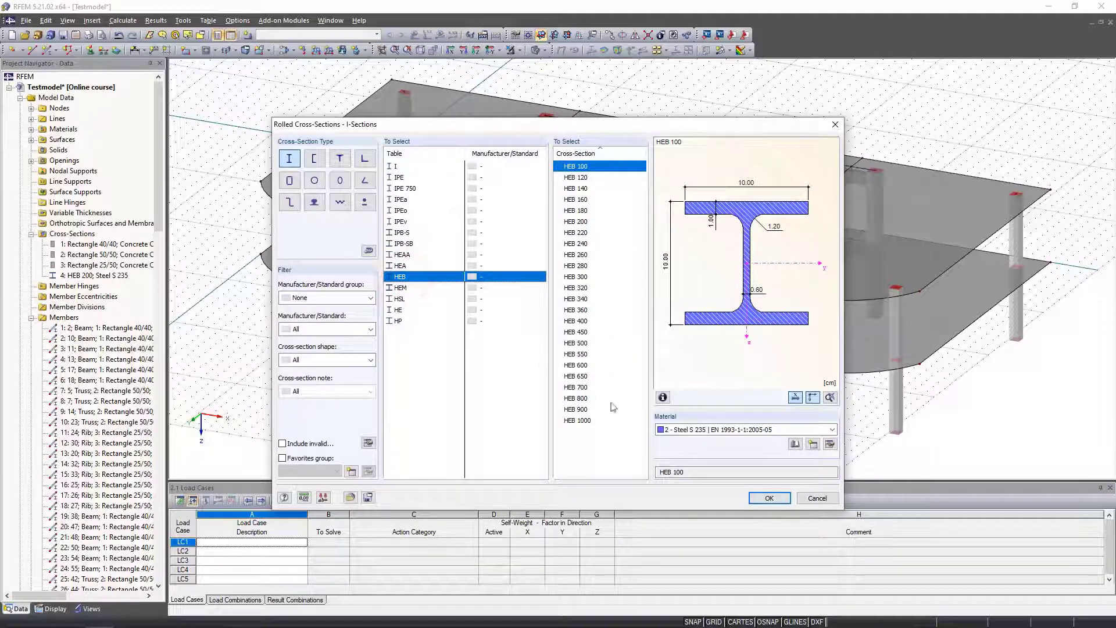
pyautogui.click(770, 499)
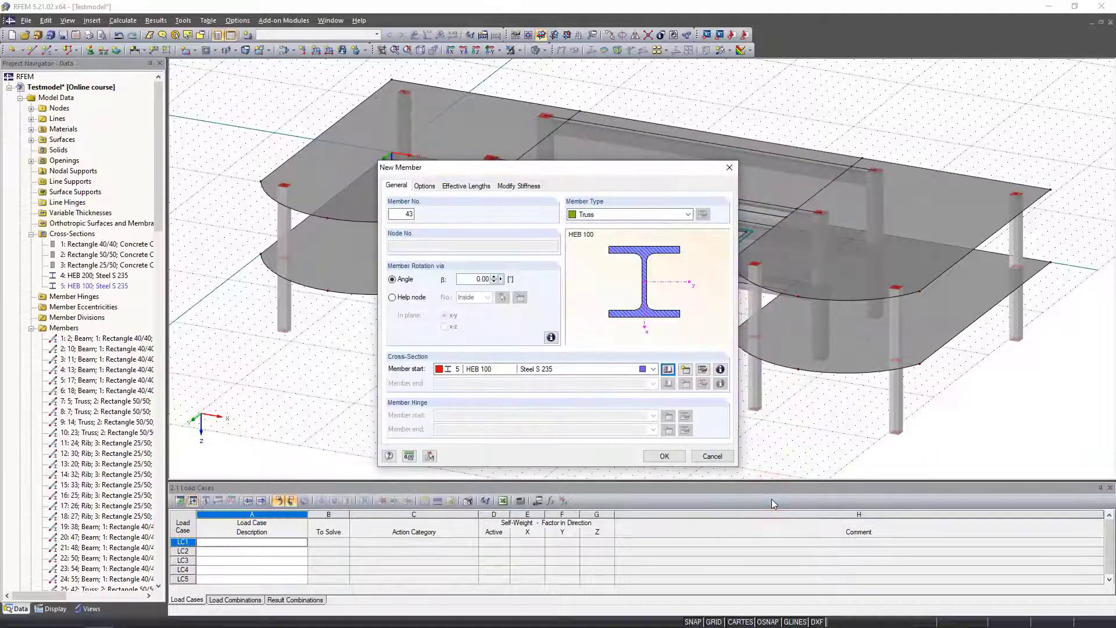
pyautogui.click(664, 456)
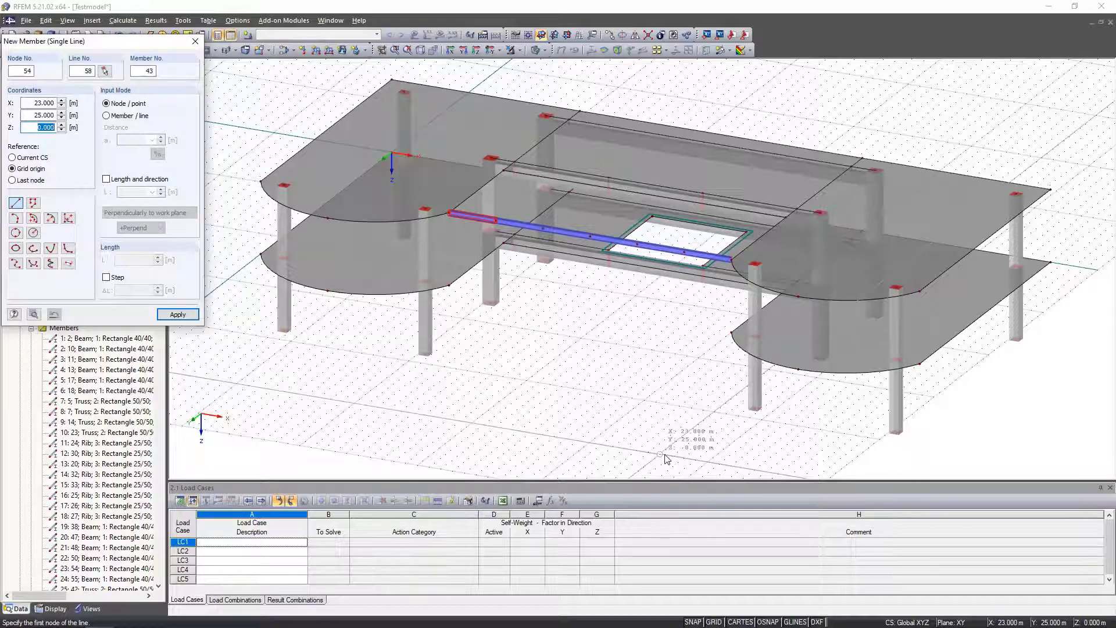
# Step: Hang five 1.000 m HEB 100 verticals, members 43–47, from the beam's intermediate nodes
pyautogui.click(106, 179)
pyautogui.click(152, 192)
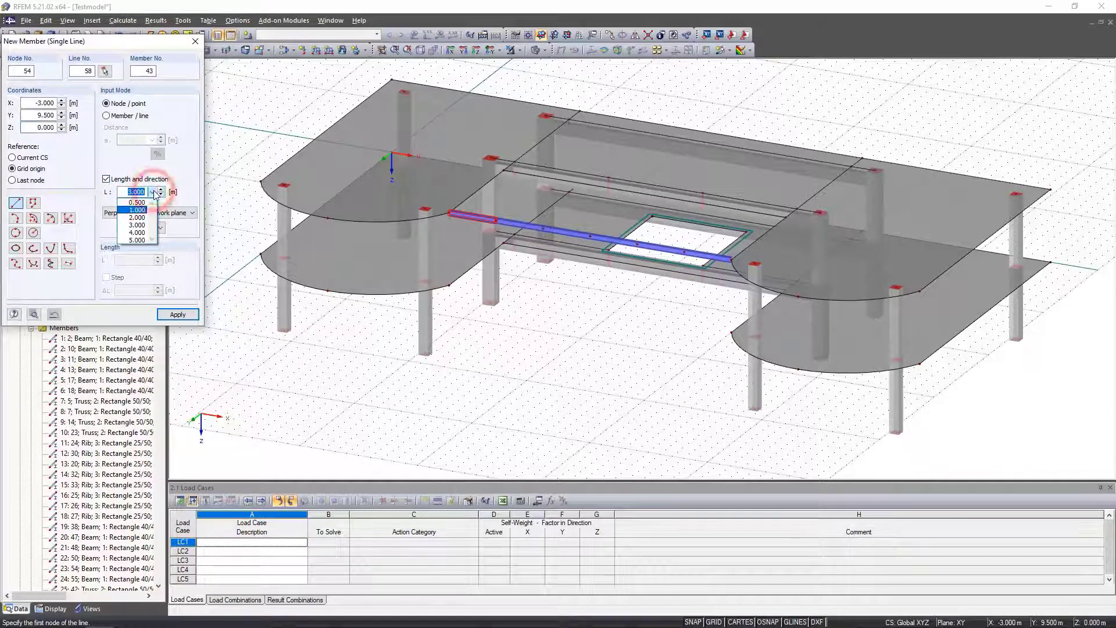
pyautogui.click(142, 210)
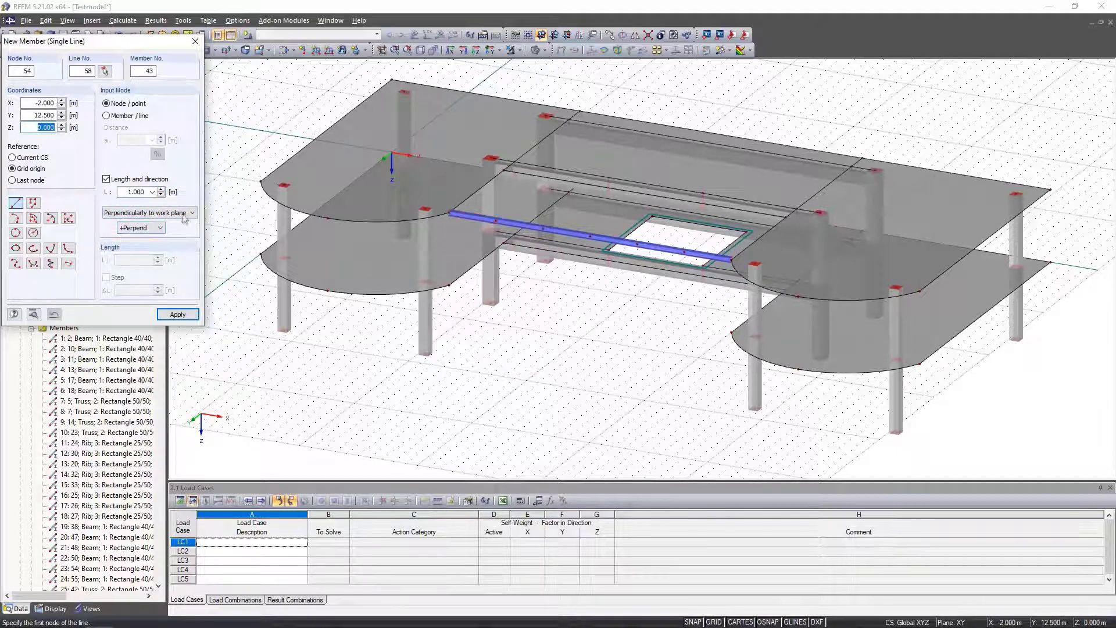
pyautogui.click(472, 217)
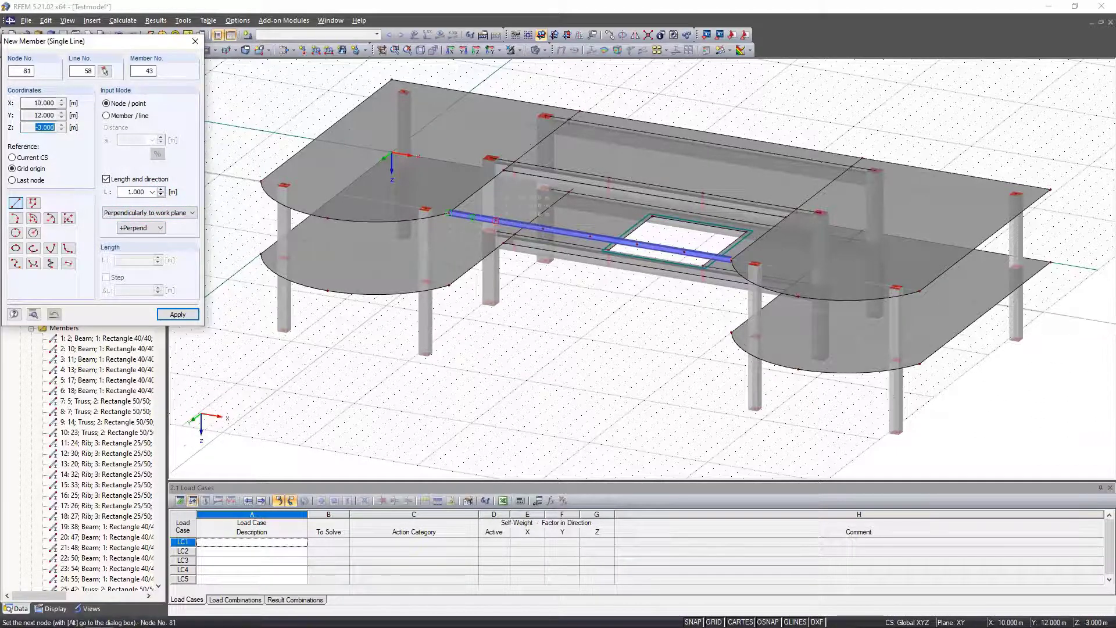
pyautogui.scroll(4, 514, 230)
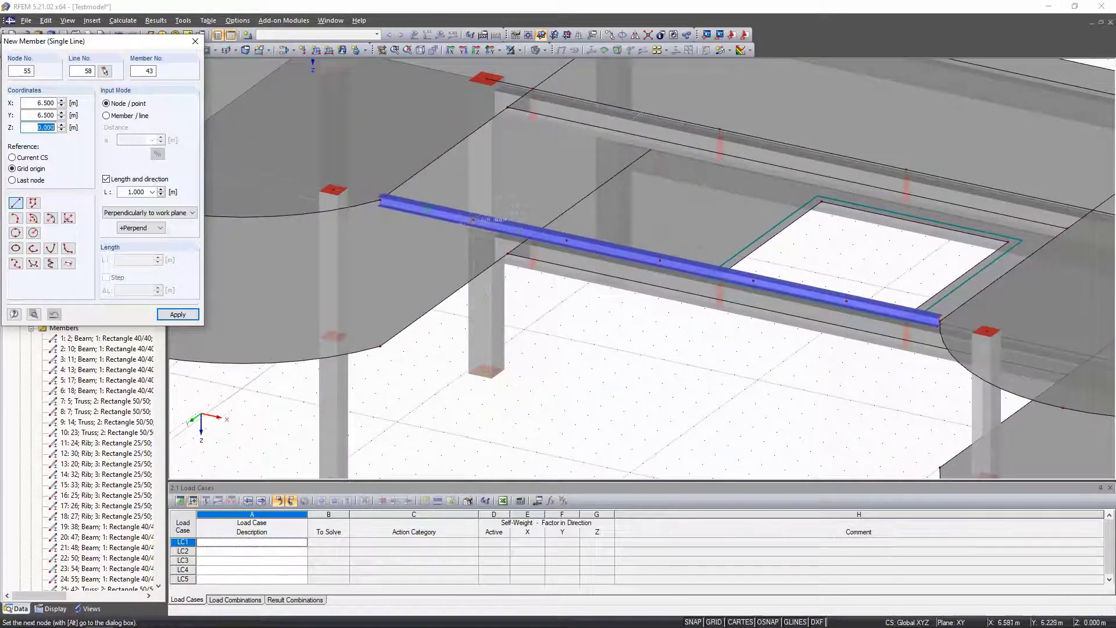
pyautogui.click(472, 222)
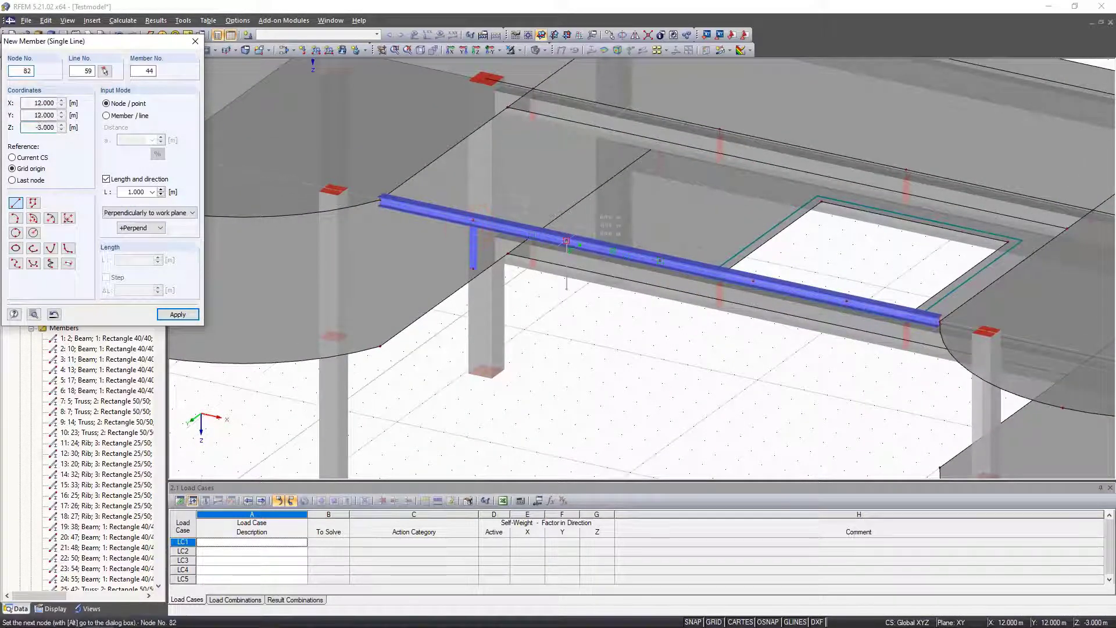
pyautogui.click(567, 240)
pyautogui.click(661, 260)
pyautogui.click(754, 280)
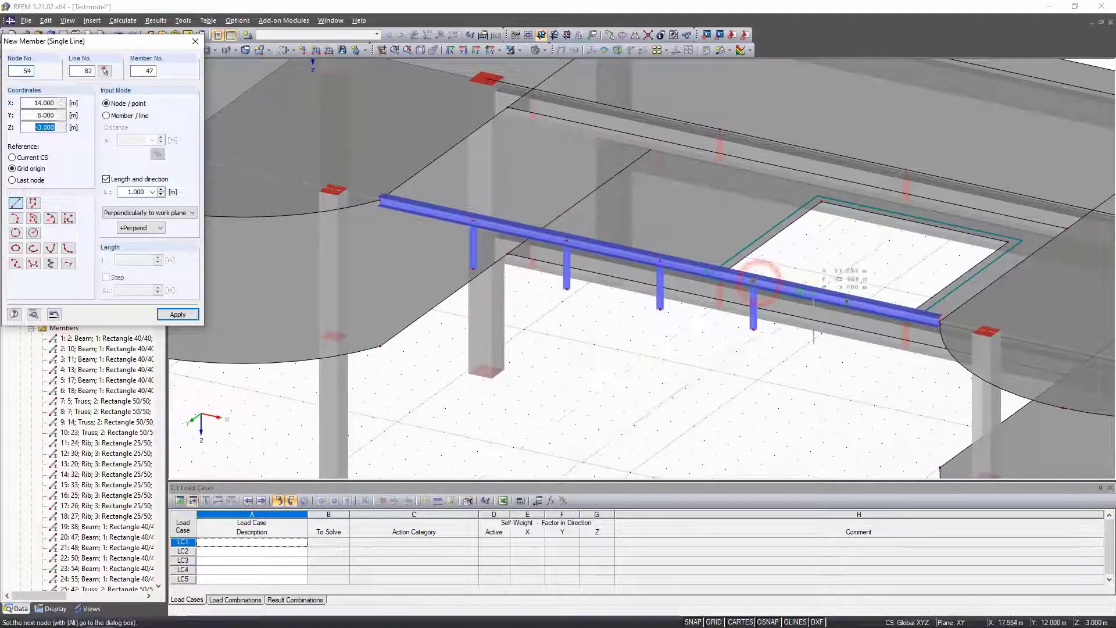
pyautogui.click(846, 301)
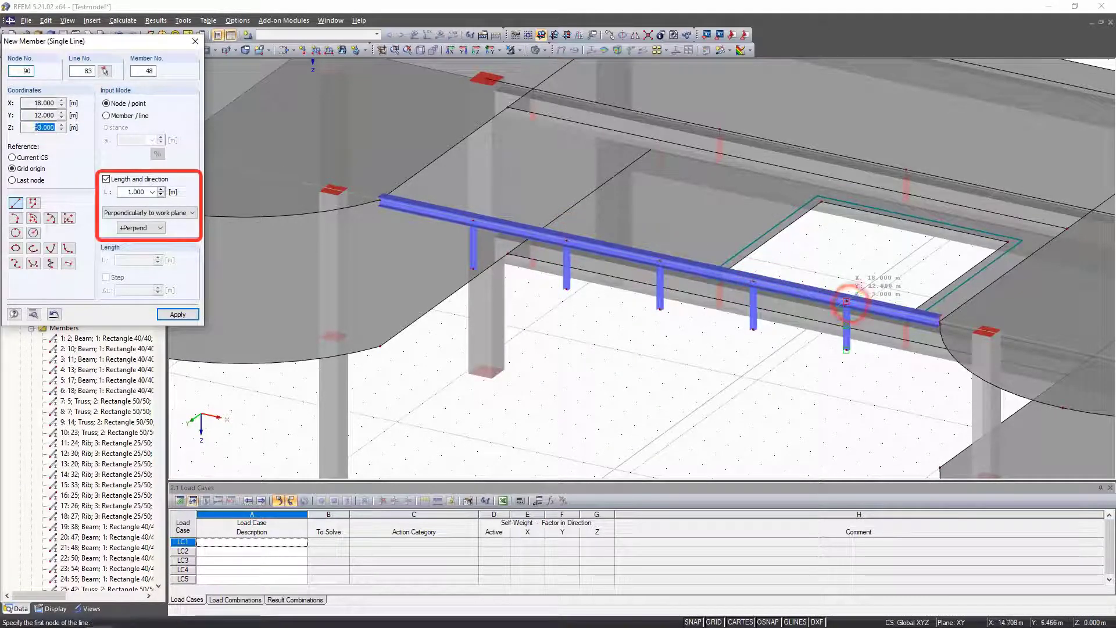
# Step: Draw zigzag HEB 100 diagonals between the beam nodes and the verticals' feet, end to end
pyautogui.click(106, 180)
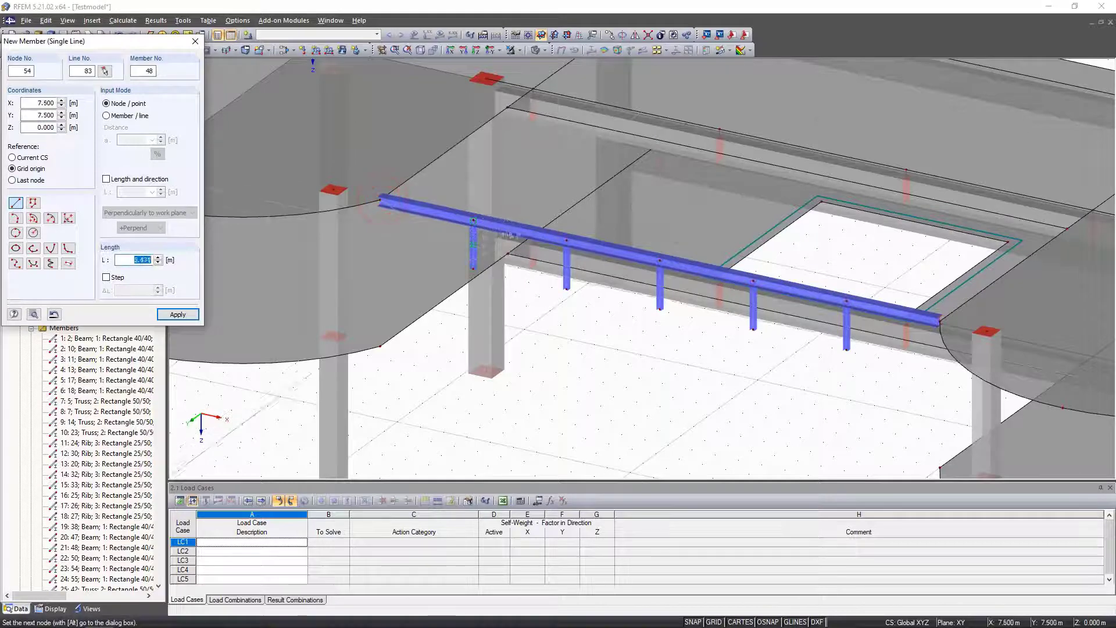
pyautogui.click(474, 270)
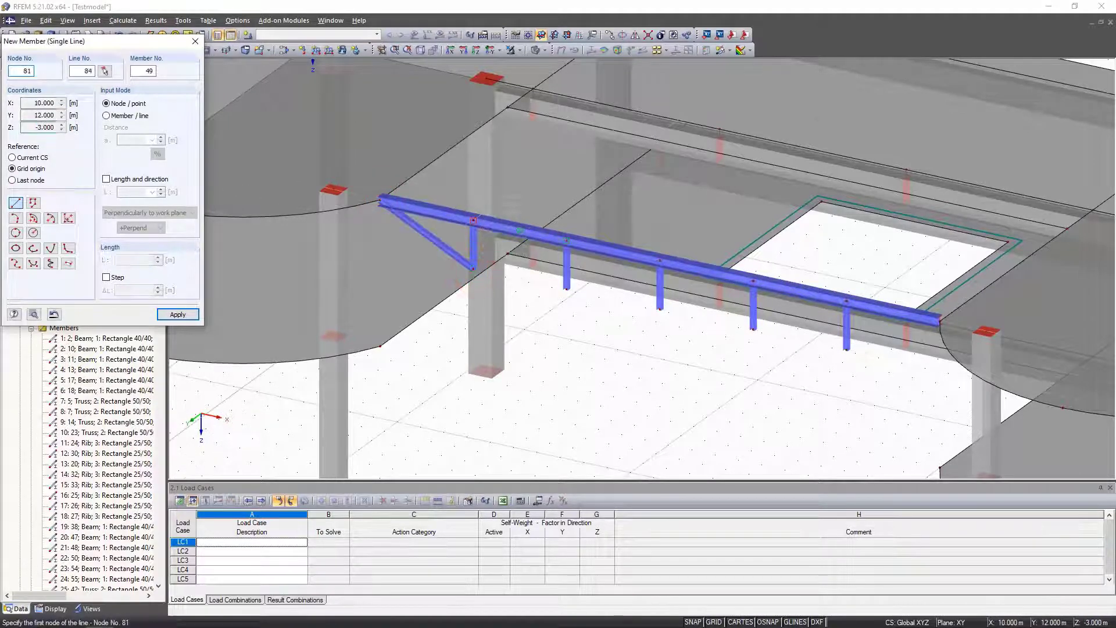
pyautogui.click(473, 219)
pyautogui.click(567, 290)
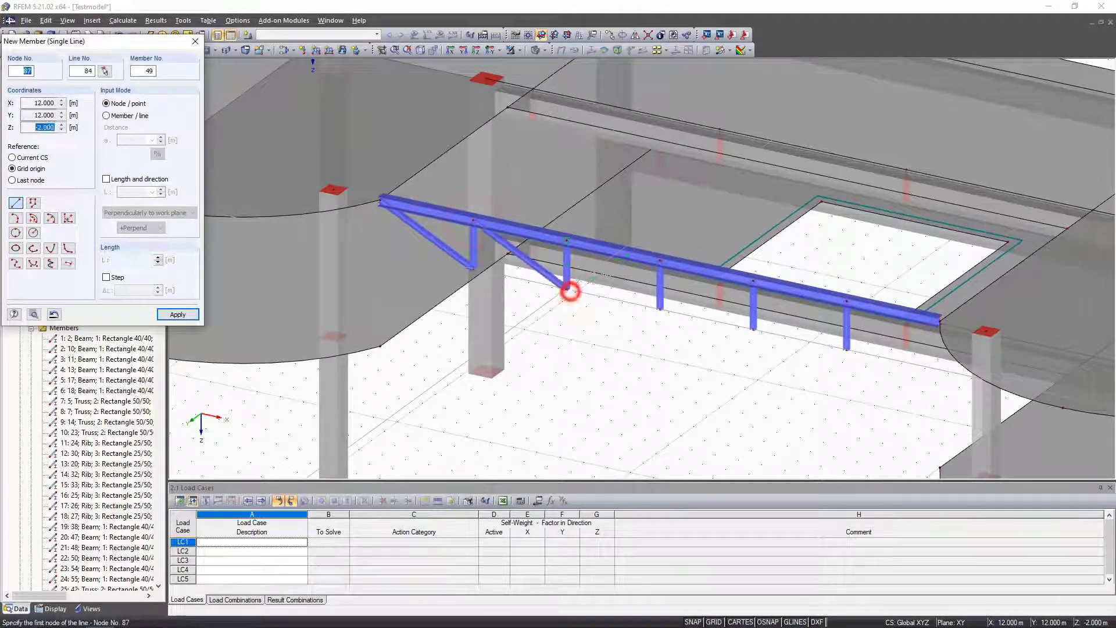
pyautogui.click(568, 289)
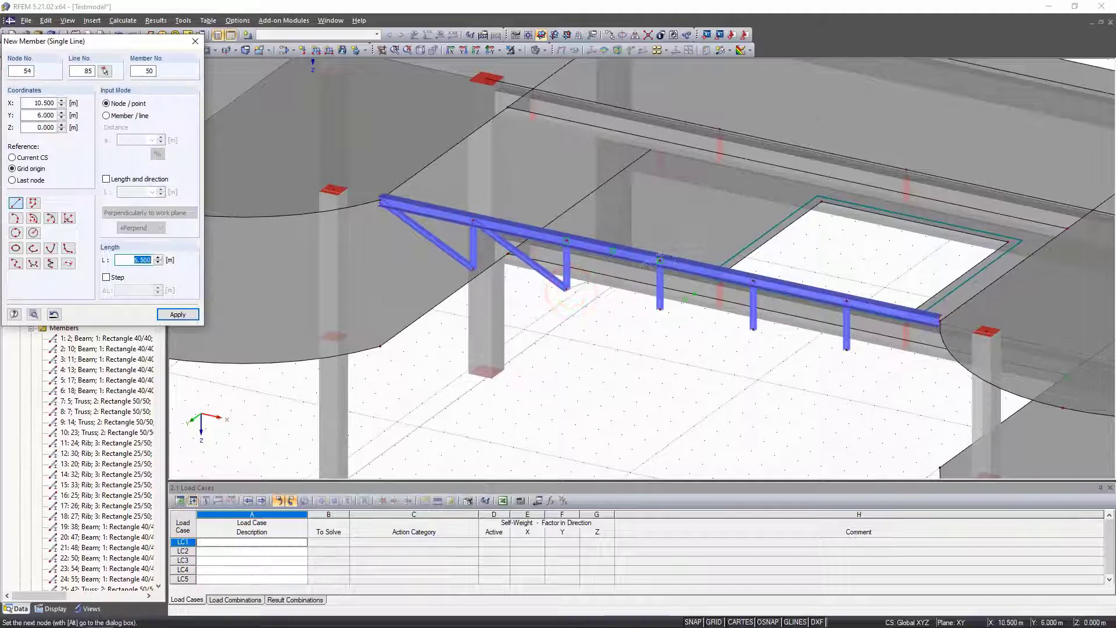
pyautogui.click(660, 260)
pyautogui.click(659, 261)
pyautogui.click(753, 328)
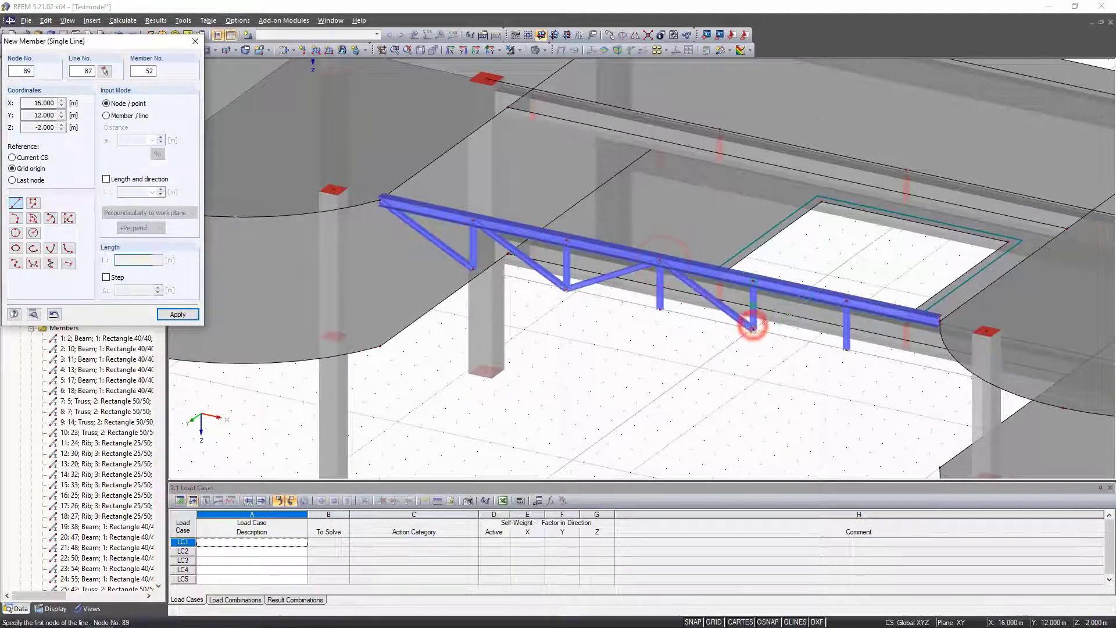
pyautogui.click(752, 328)
pyautogui.click(850, 303)
pyautogui.click(848, 344)
pyautogui.click(940, 321)
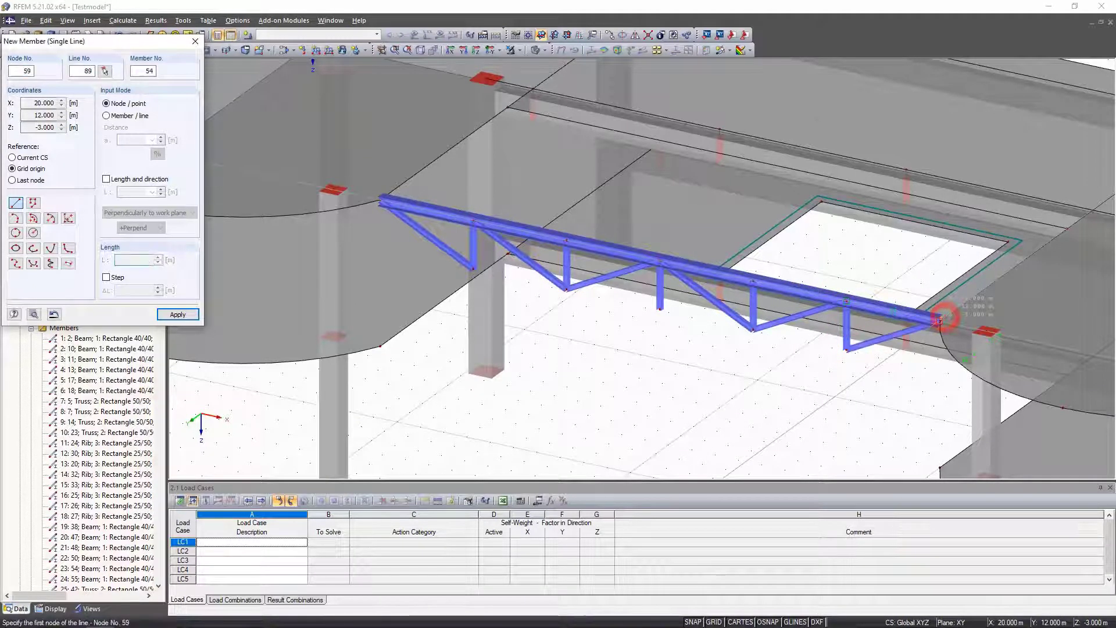
# Step: Copy top chord members 38–41 down to the verticals' lower ends as the bottom chord
pyautogui.rightClick(746, 379)
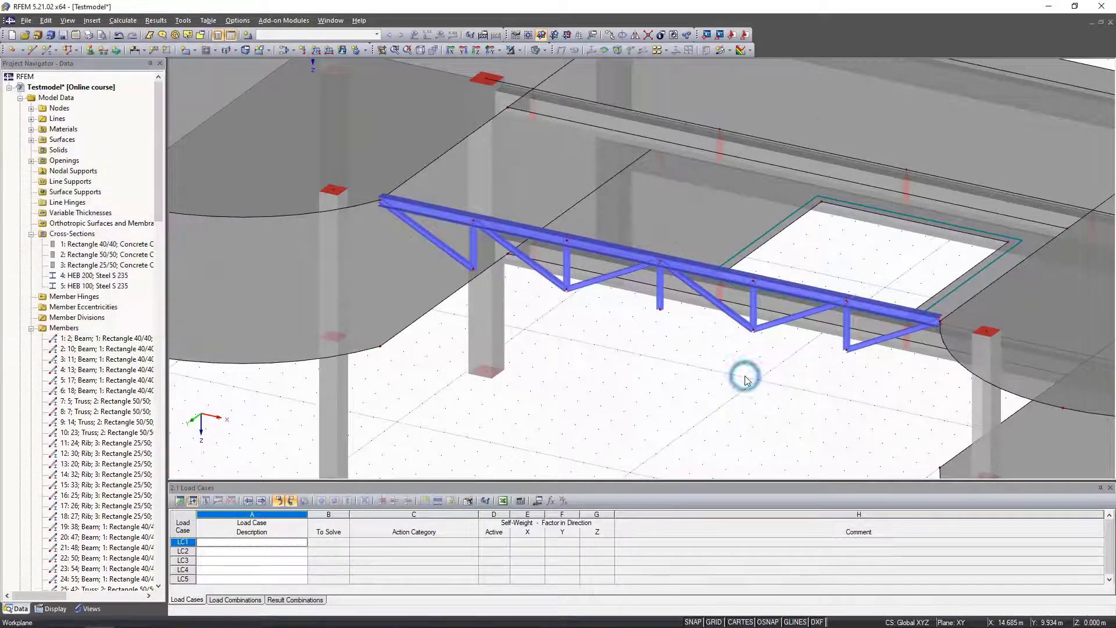
pyautogui.moveTo(745, 378)
pyautogui.mouseDown(button='middle')
pyautogui.moveTo(751, 397)
pyautogui.moveTo(884, 439)
pyautogui.moveTo(733, 373)
pyautogui.mouseUp(button='middle')
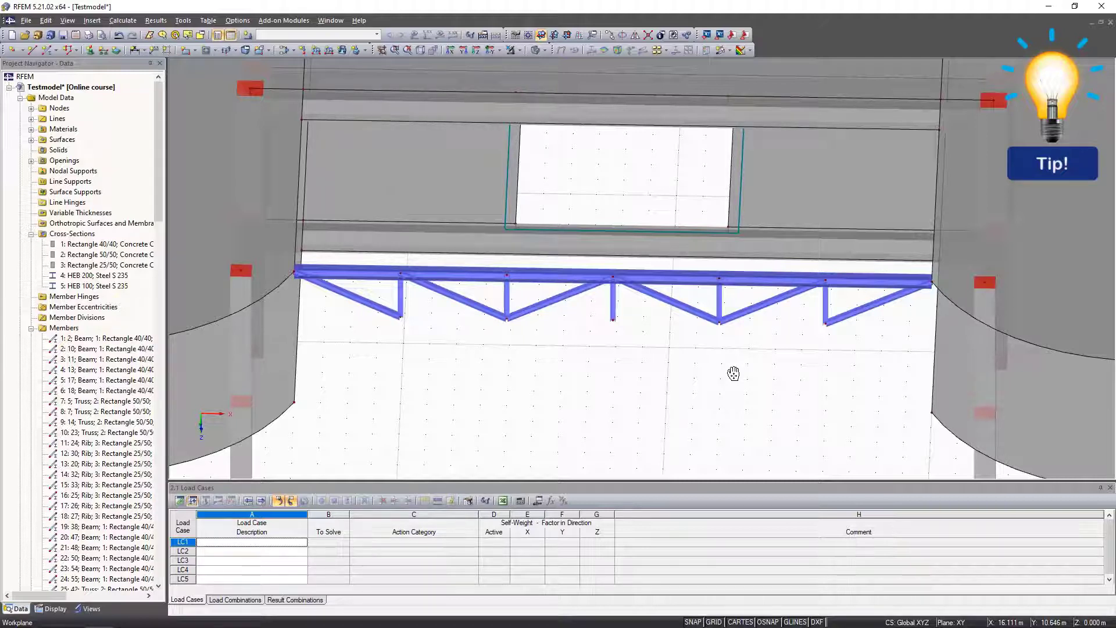
pyautogui.click(488, 275)
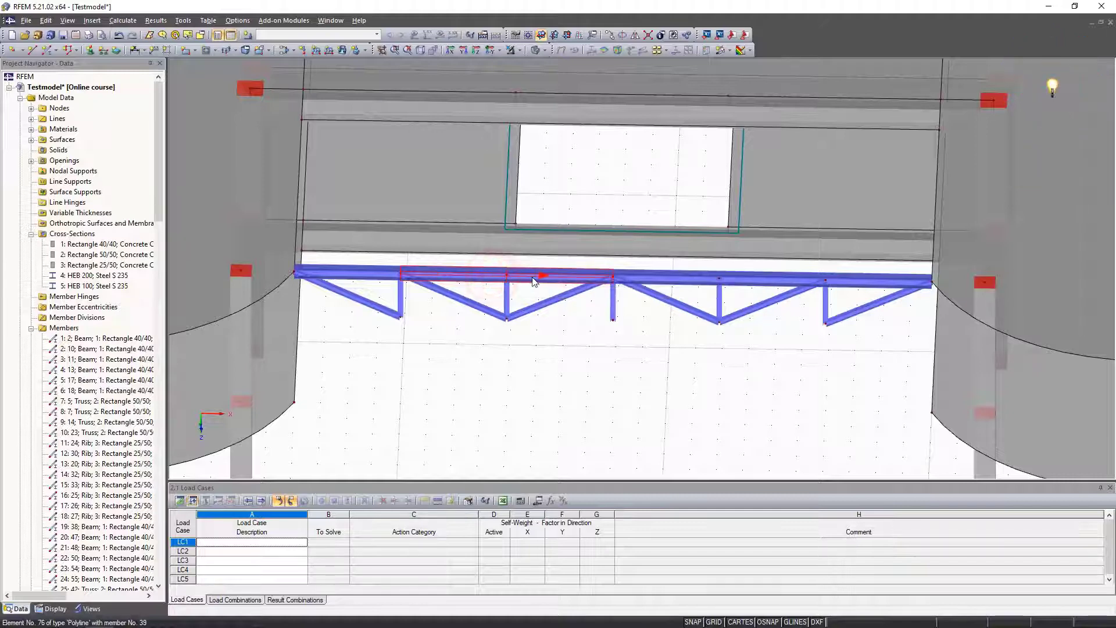
pyautogui.click(531, 278)
pyautogui.click(665, 276)
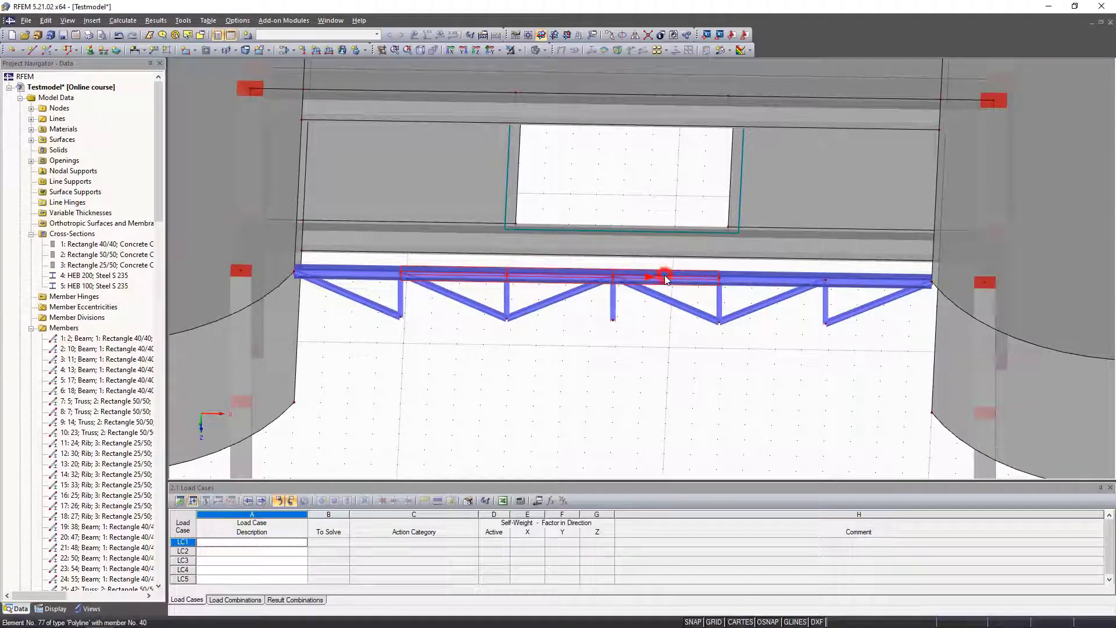
pyautogui.click(756, 282)
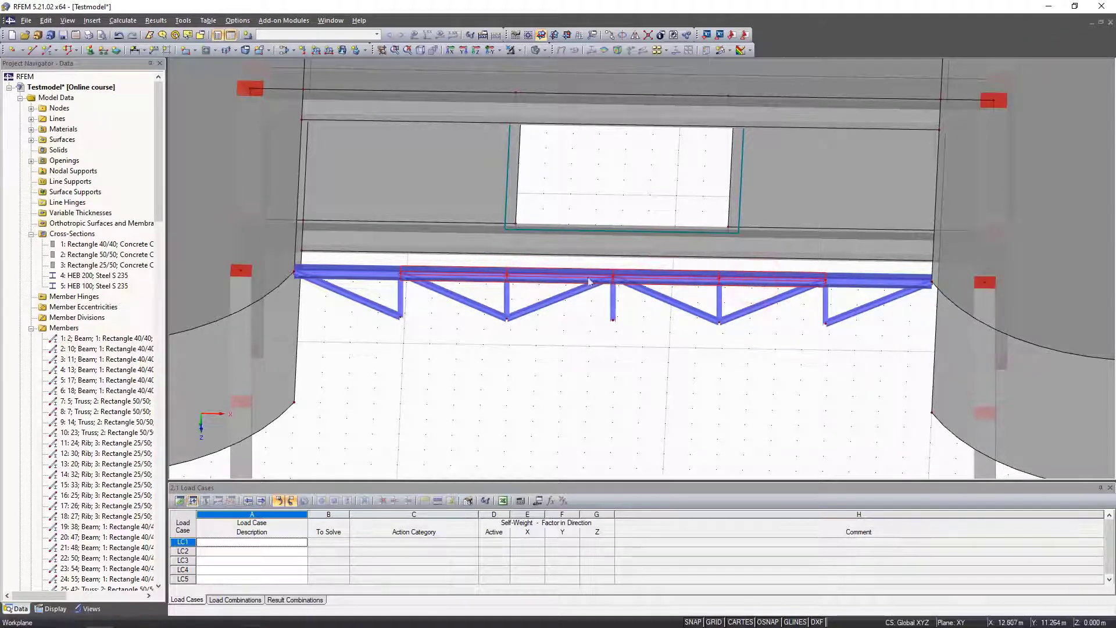
pyautogui.click(417, 273)
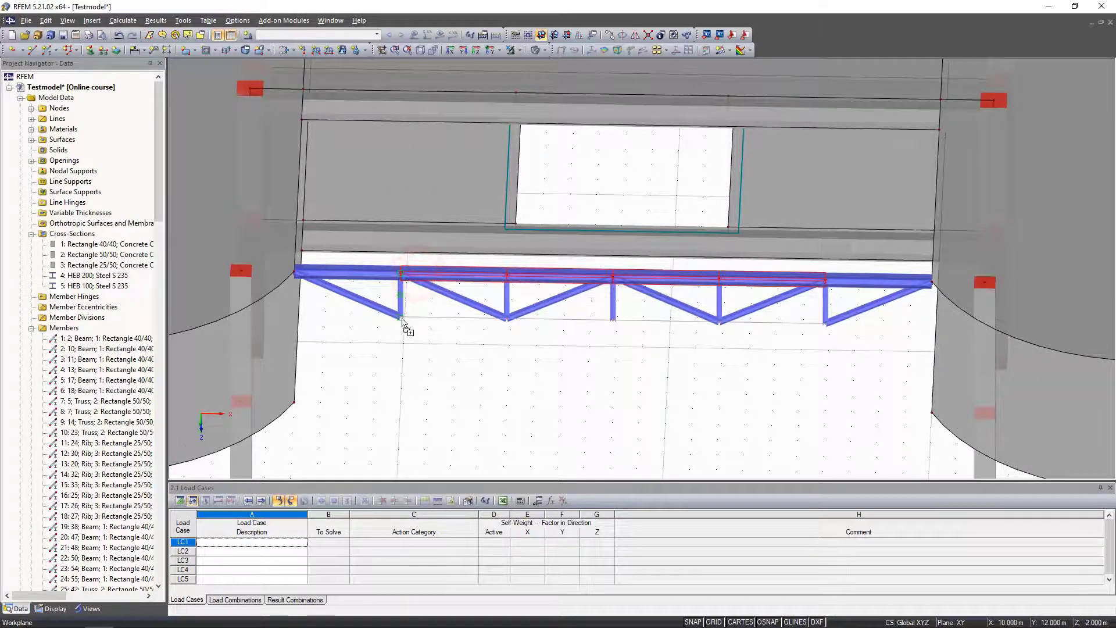
pyautogui.keyDown('ctrl'); pyautogui.moveTo(402, 321); pyautogui.dragTo(402, 320); pyautogui.keyUp('ctrl')
pyautogui.click(552, 383)
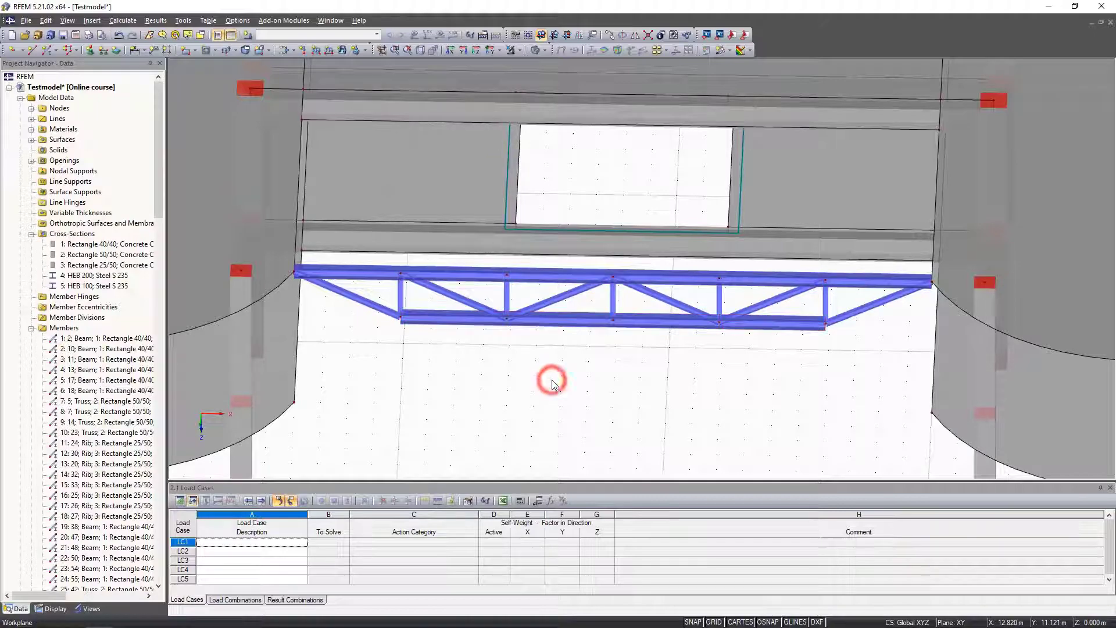
pyautogui.scroll(-2, 553, 383)
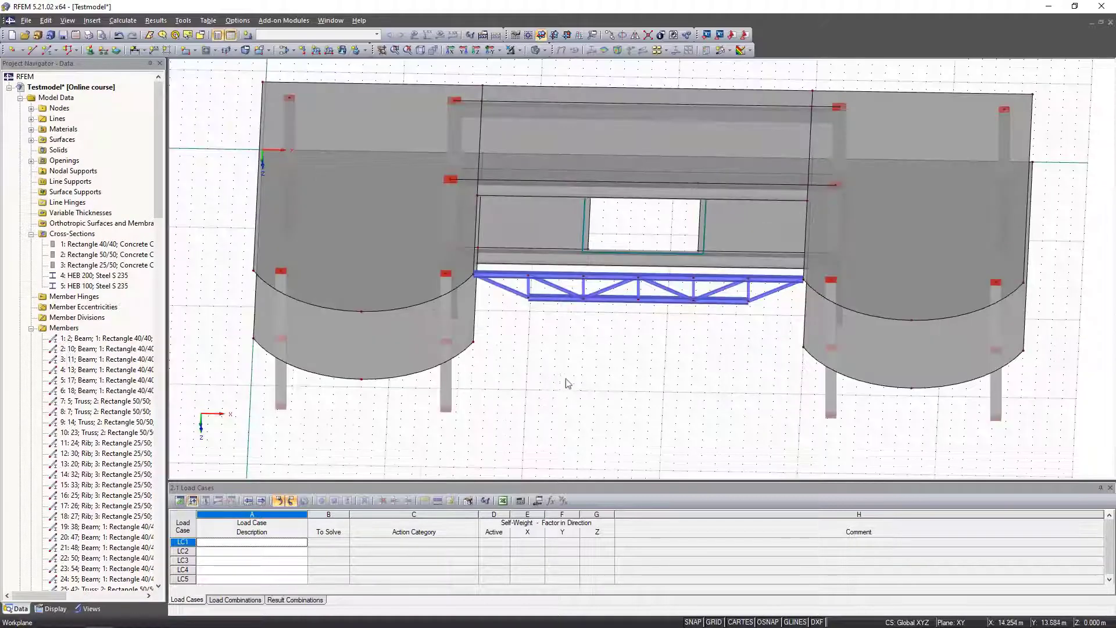